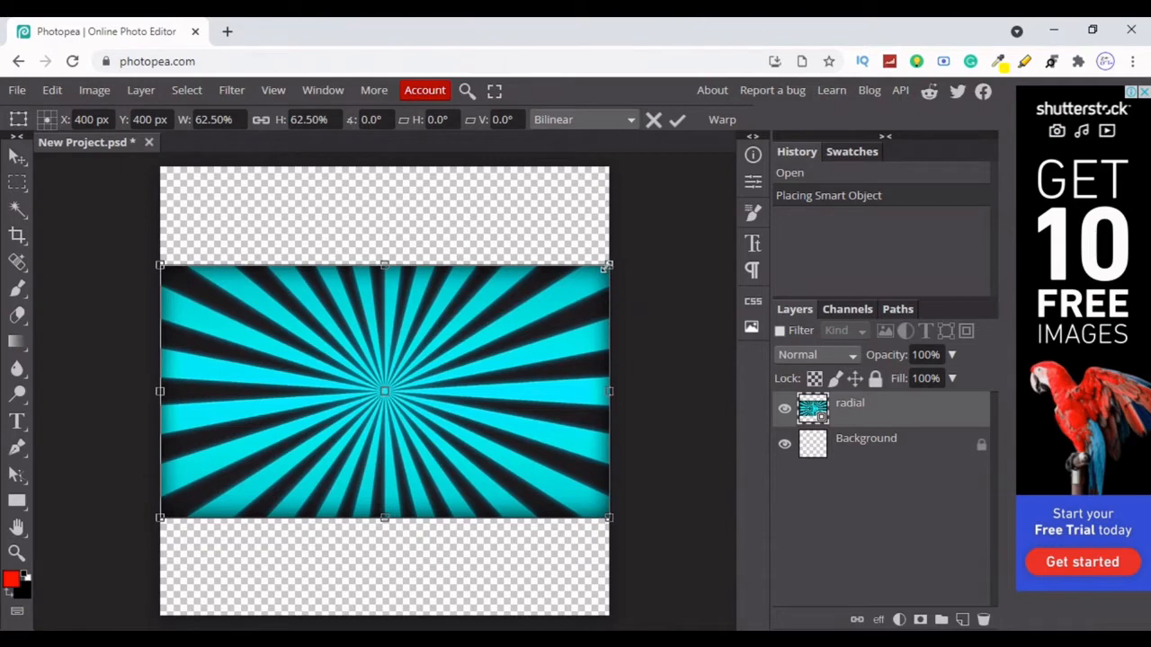
# Distort the radial image by its four corners until it covers the whole square canvas, and apply the transform
pyautogui.moveTo(608, 266); pyautogui.dragTo(608, 167)
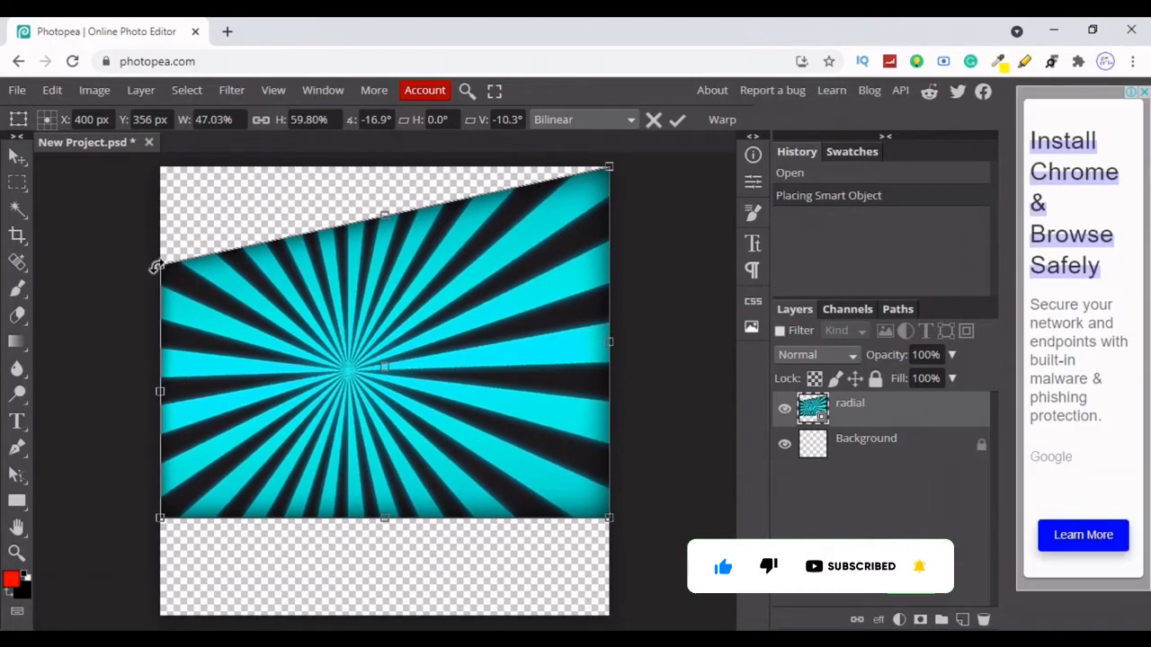
pyautogui.moveTo(160, 264); pyautogui.dragTo(160, 160)
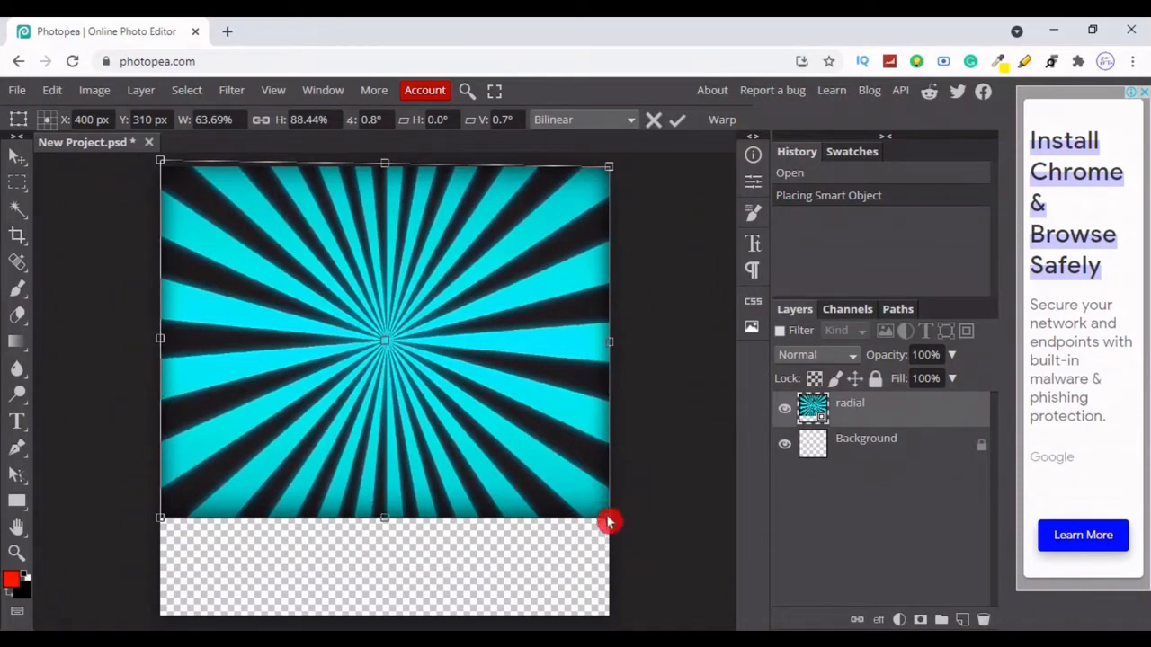
pyautogui.moveTo(610, 519); pyautogui.dragTo(614, 621)
pyautogui.moveTo(160, 519); pyautogui.dragTo(154, 621)
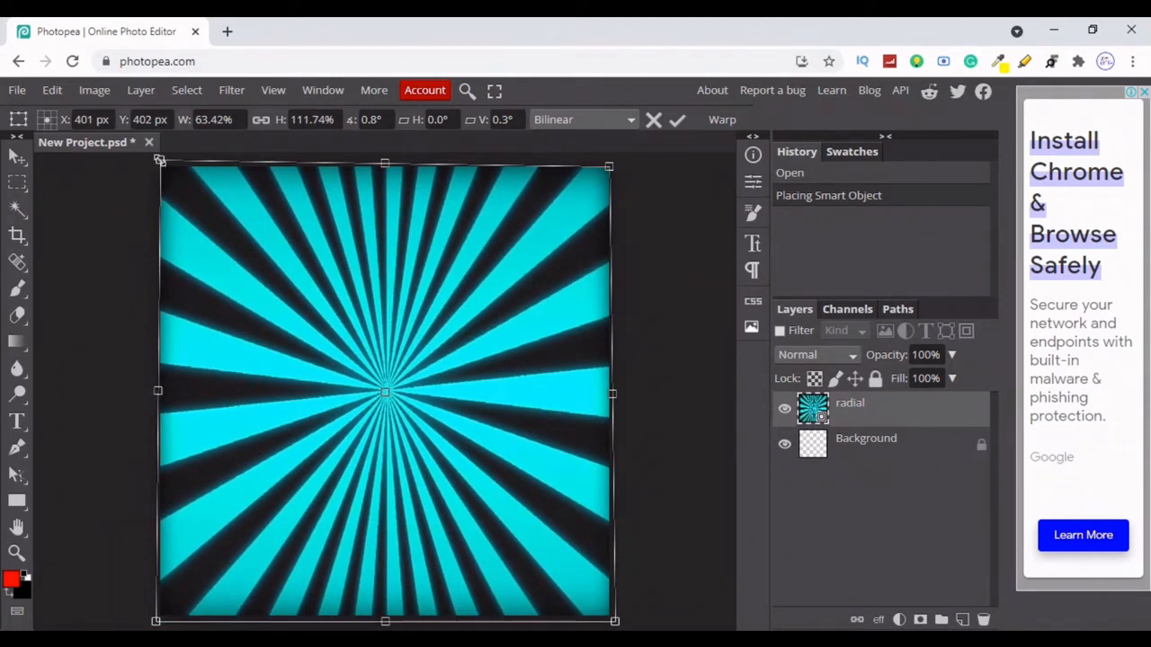
pyautogui.moveTo(160, 162); pyautogui.dragTo(154, 158)
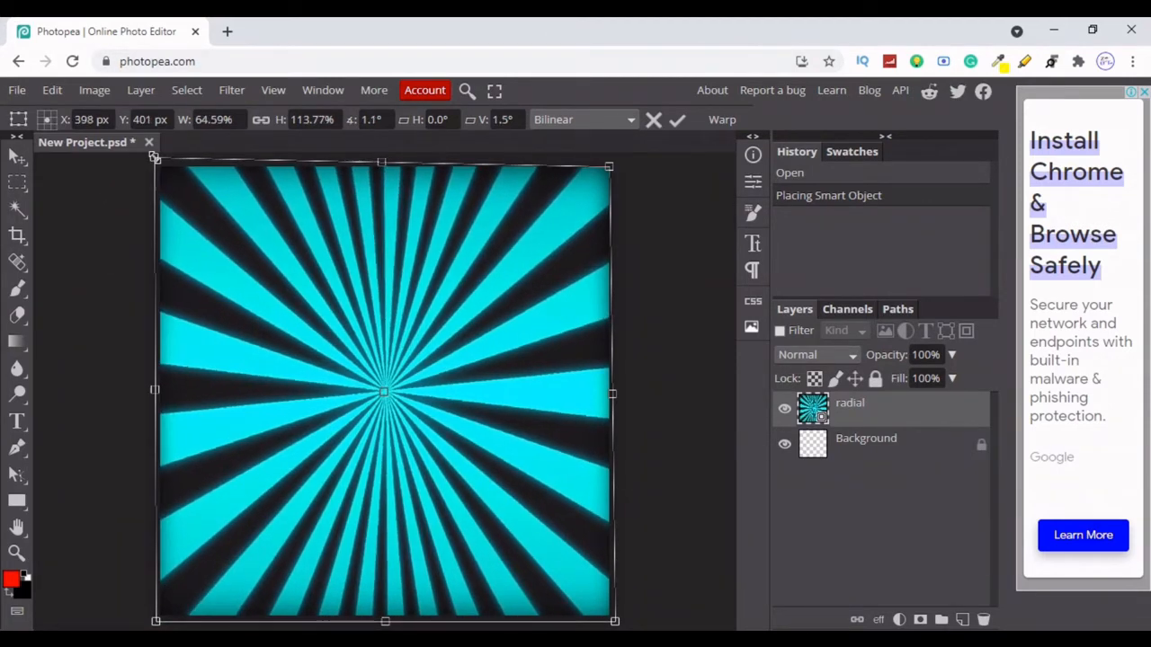
pyautogui.click(679, 126)
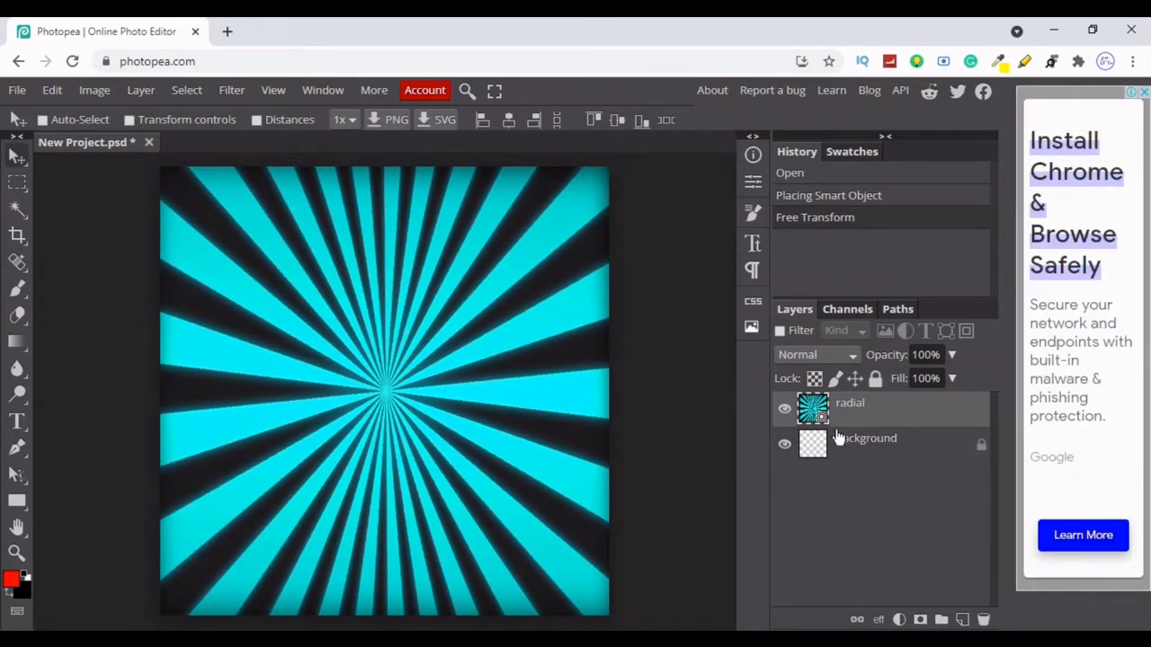
# Add a Color Overlay in blue 0000ff to the radial layer, with its opacity reduced so the rays show through
pyautogui.rightClick(866, 414)
pyautogui.click(786, 153)
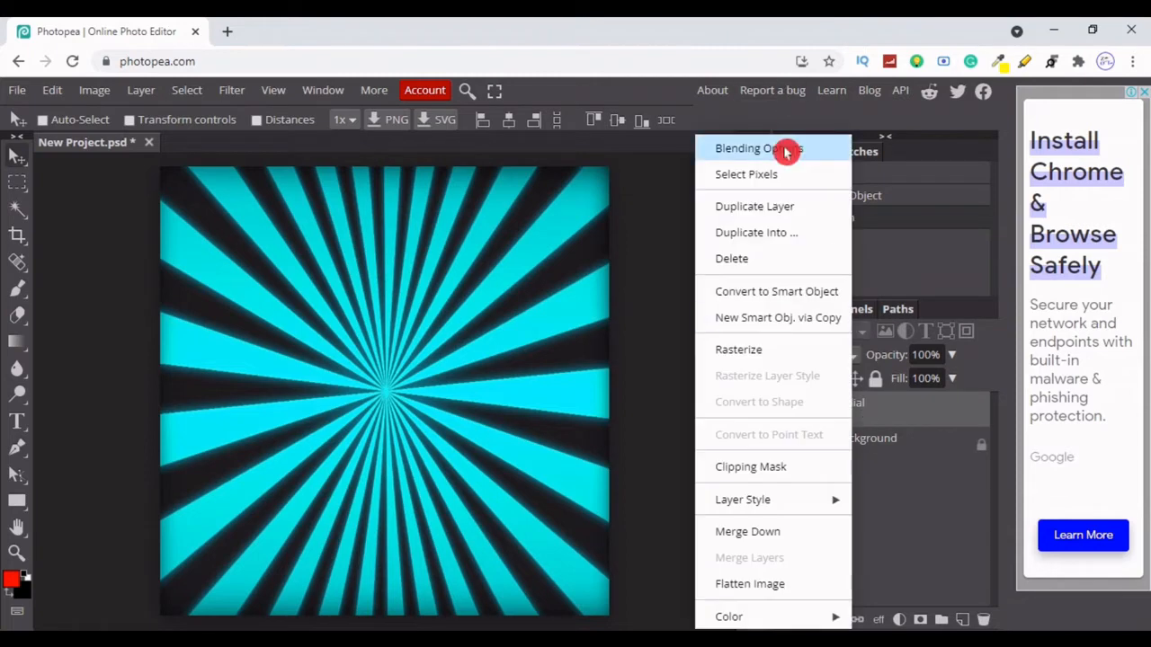
pyautogui.click(786, 153)
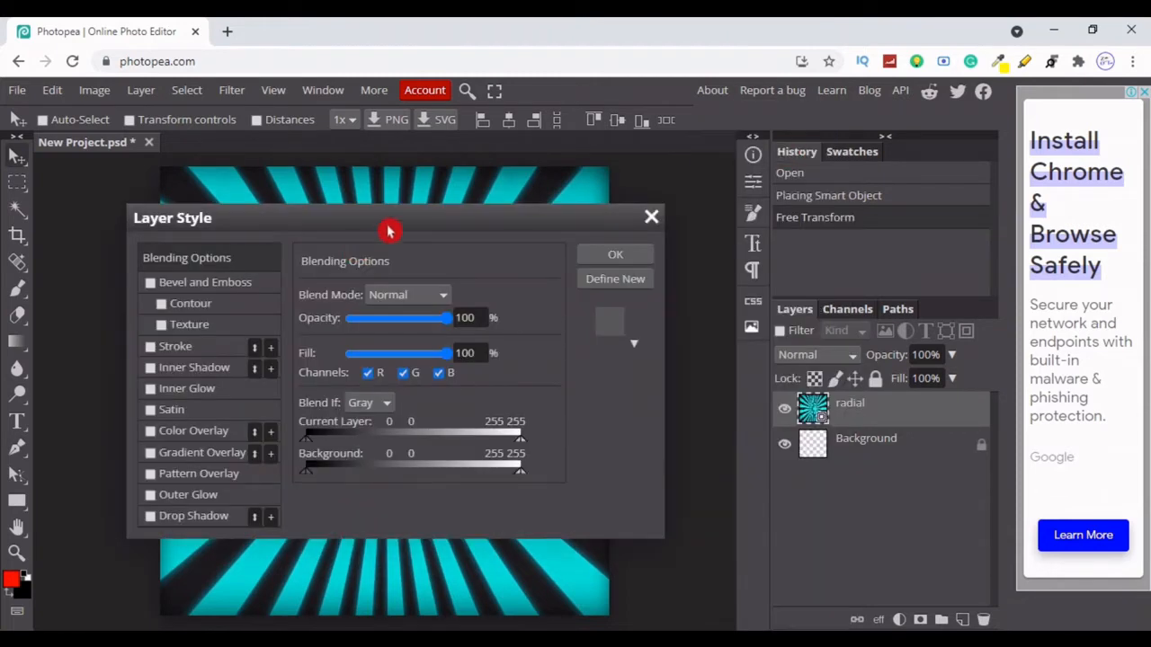
pyautogui.moveTo(480, 216); pyautogui.dragTo(944, 150)
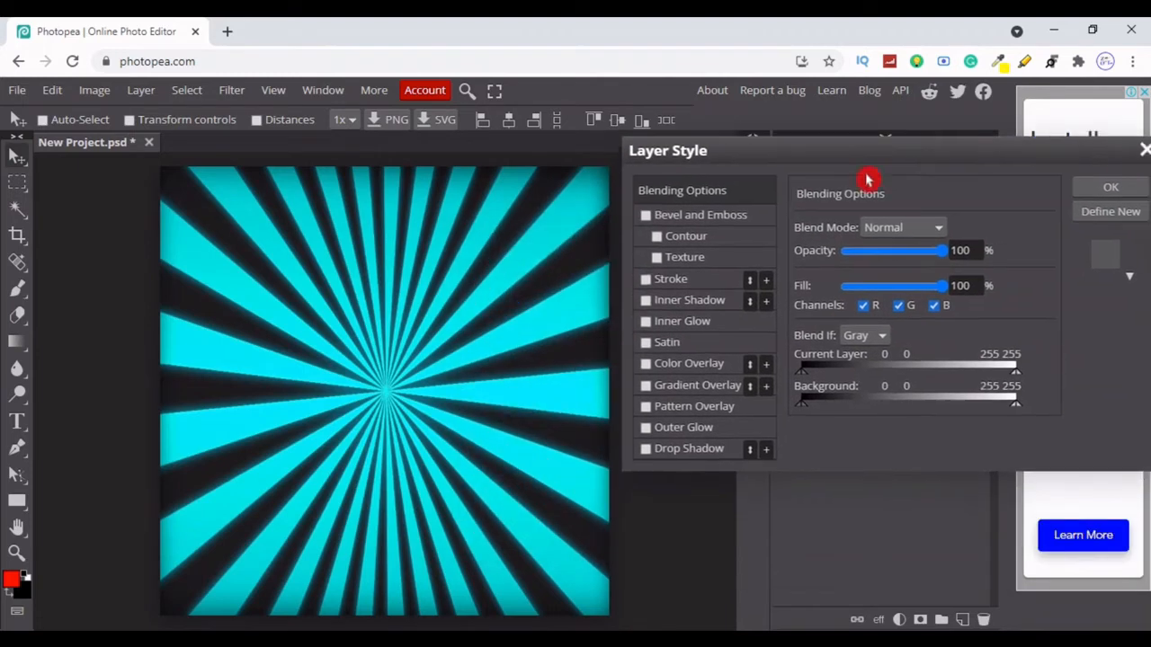
pyautogui.click(647, 365)
pyautogui.click(675, 367)
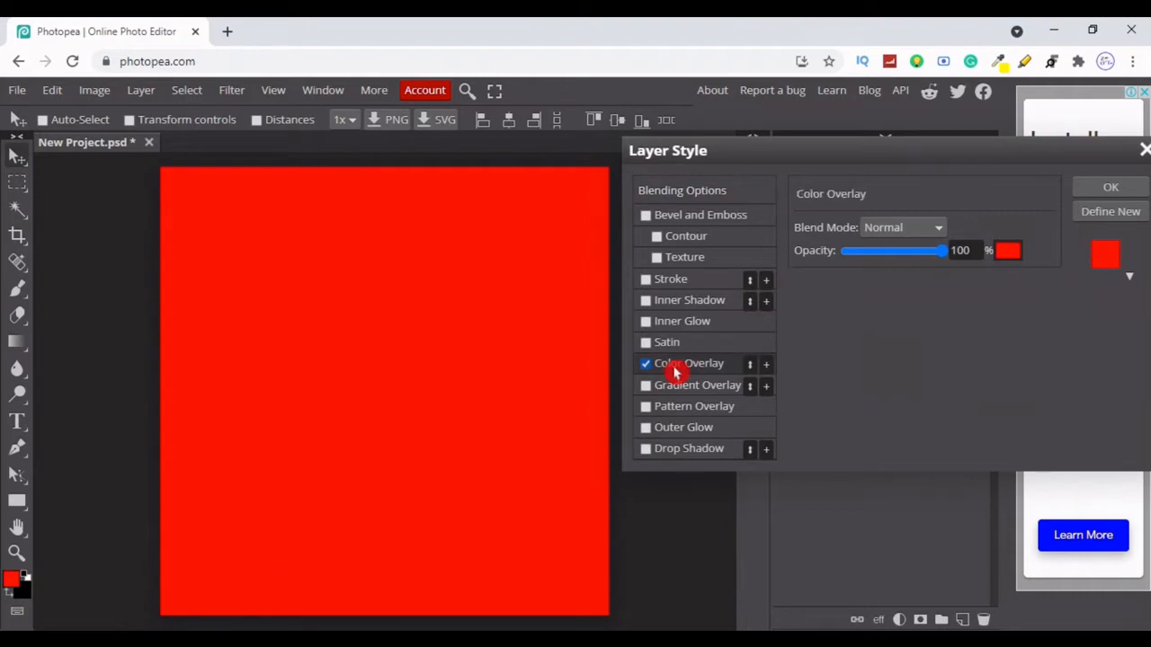
pyautogui.click(1018, 261)
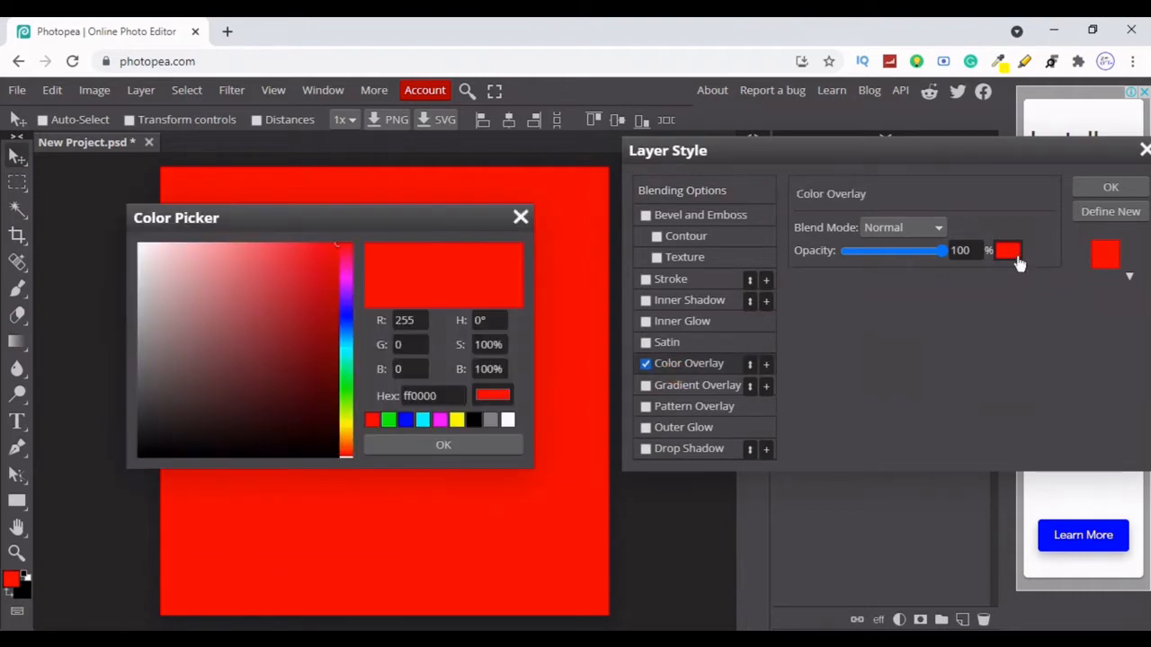
pyautogui.click(406, 421)
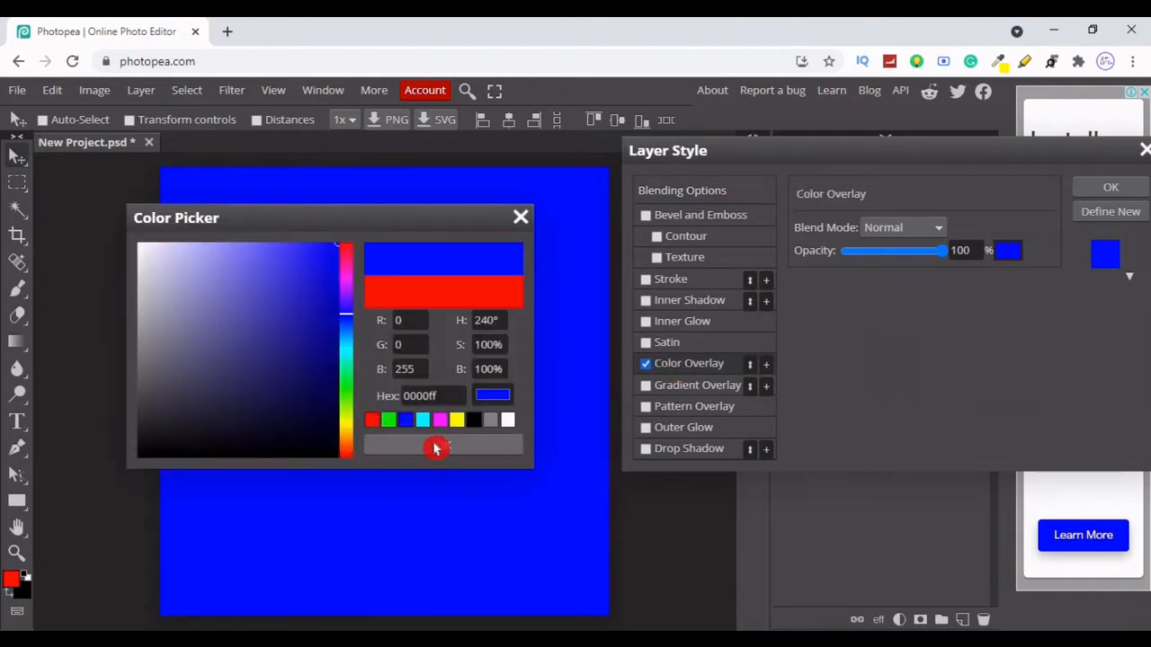
pyautogui.click(436, 445)
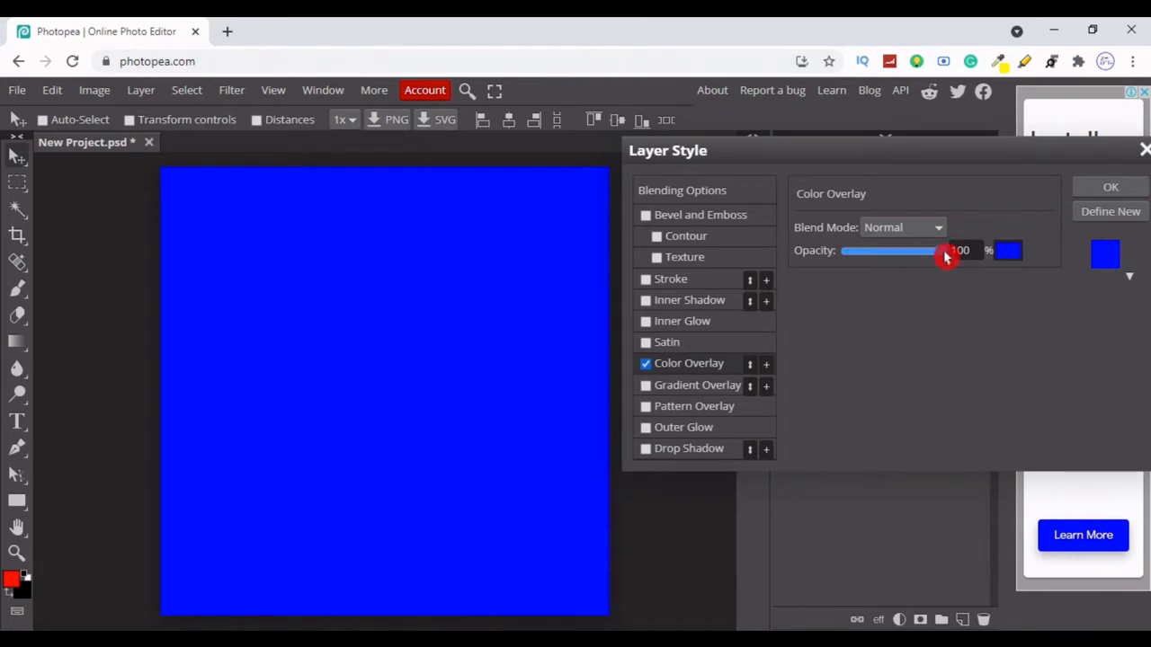
pyautogui.moveTo(942, 250); pyautogui.dragTo(903, 258)
pyautogui.click(1110, 191)
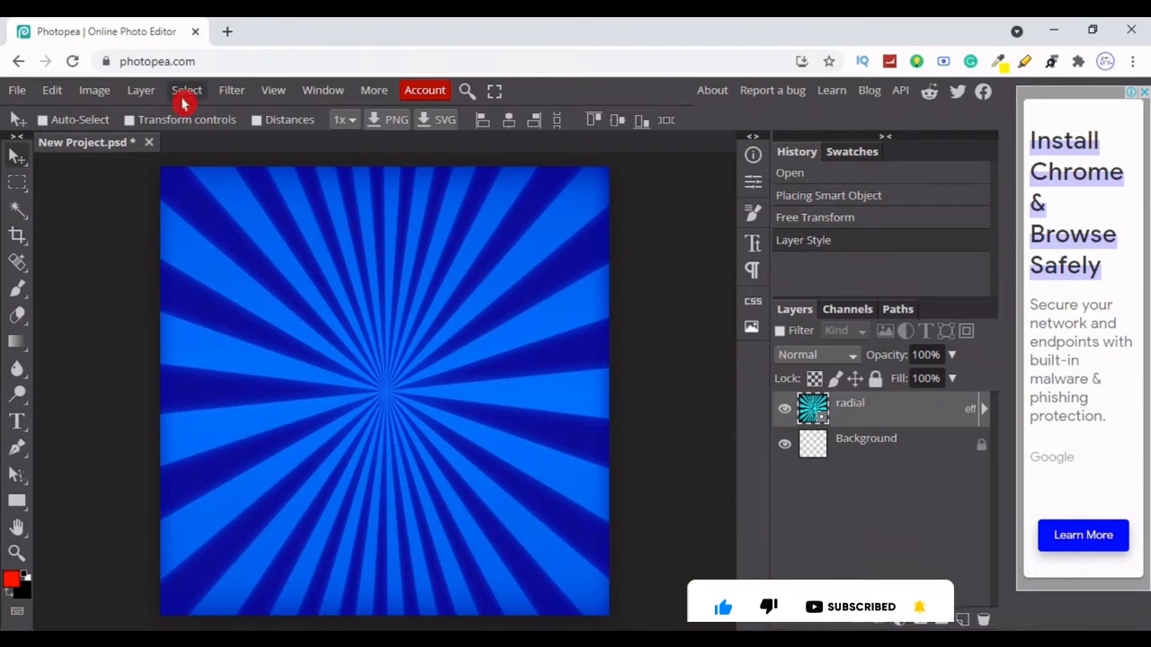
# Apply a Gaussian Blur with a radius of 8.6 px to the radial layer
pyautogui.click(147, 94)
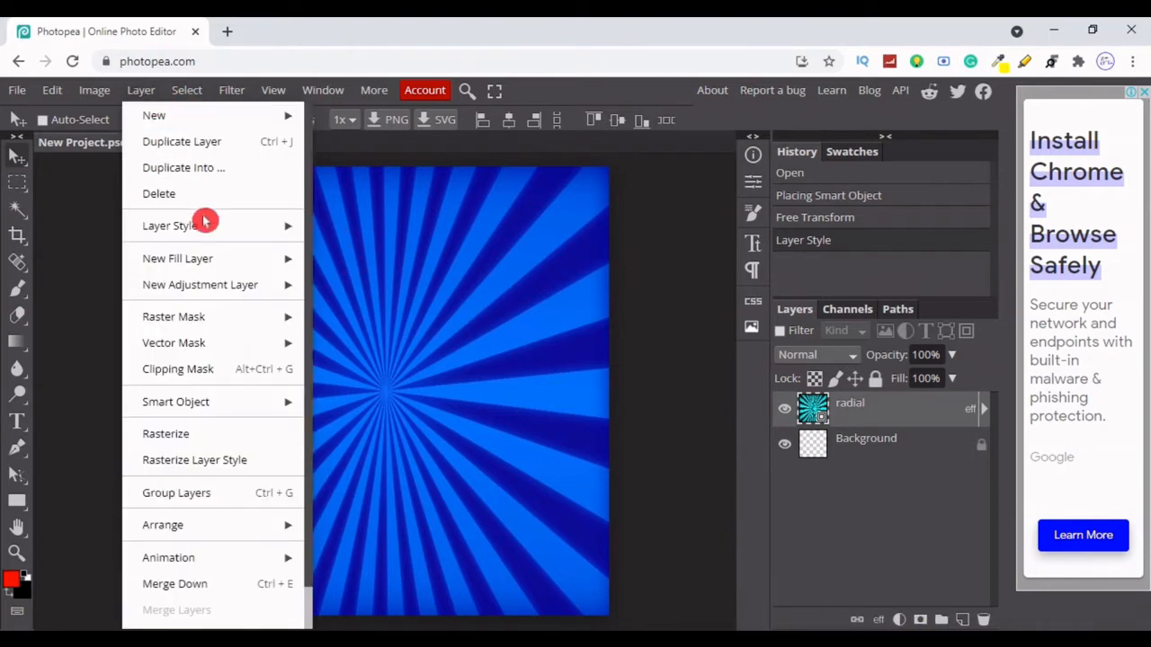
pyautogui.moveTo(234, 92)
pyautogui.moveTo(310, 258)
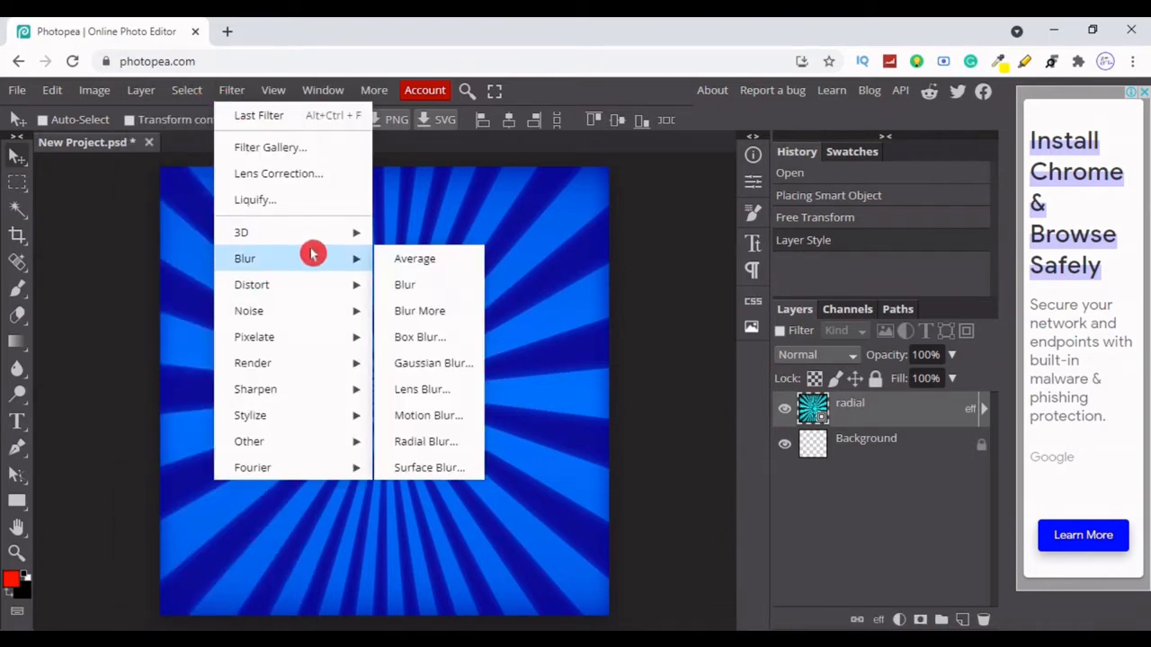
pyautogui.click(465, 376)
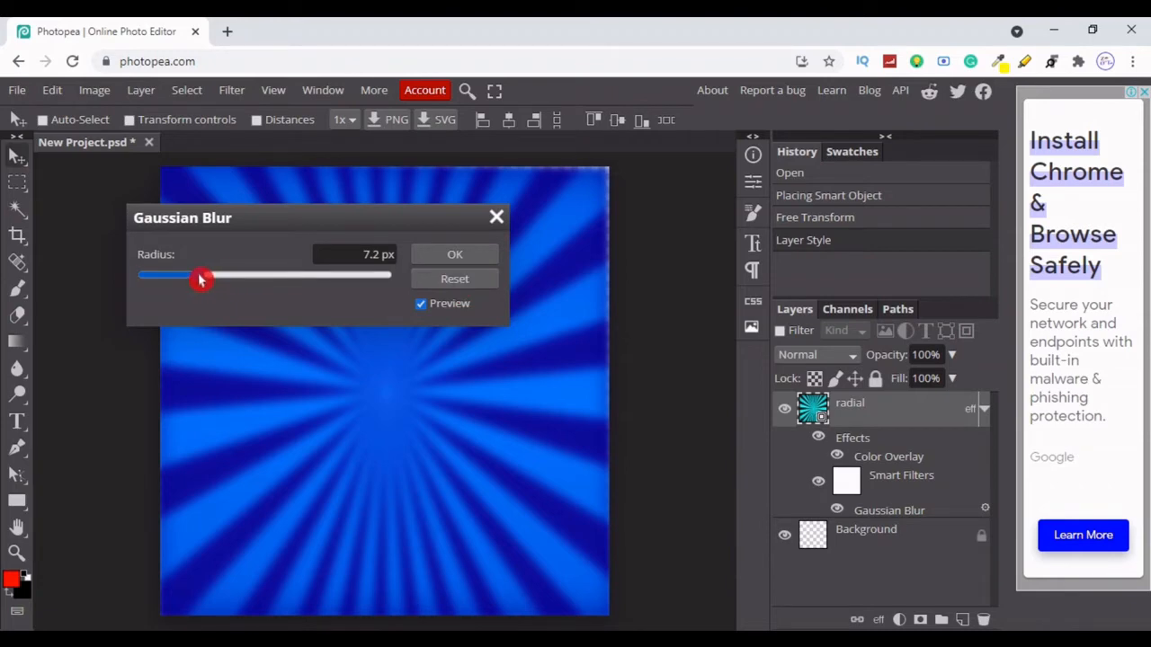
pyautogui.moveTo(202, 280); pyautogui.dragTo(205, 279)
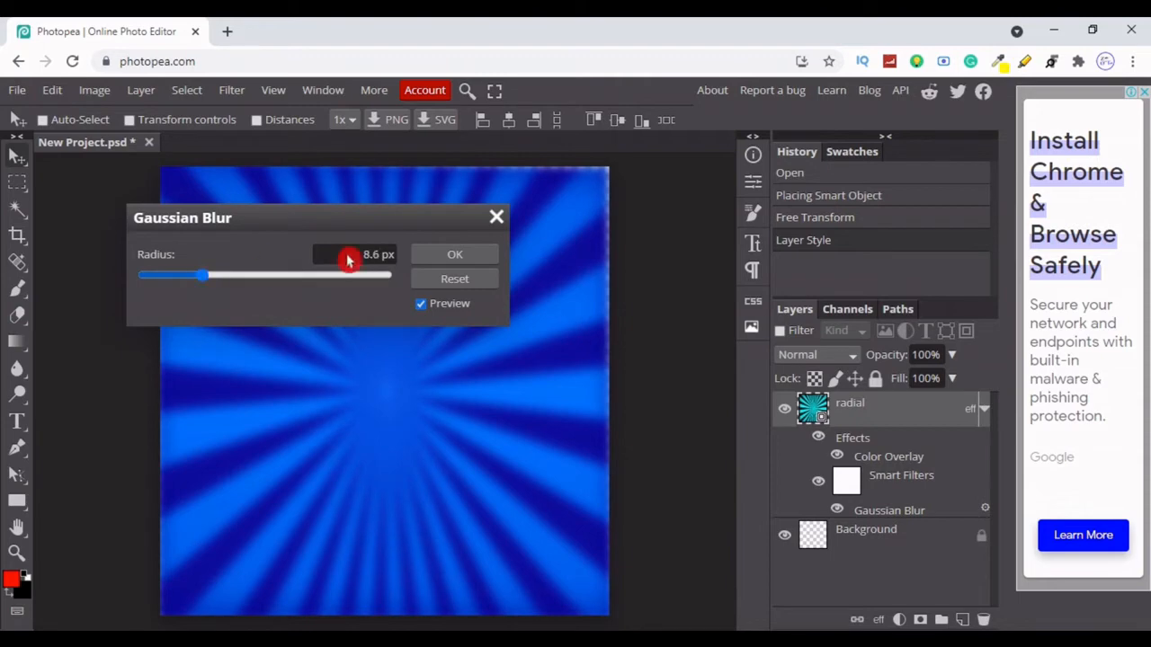
pyautogui.click(494, 261)
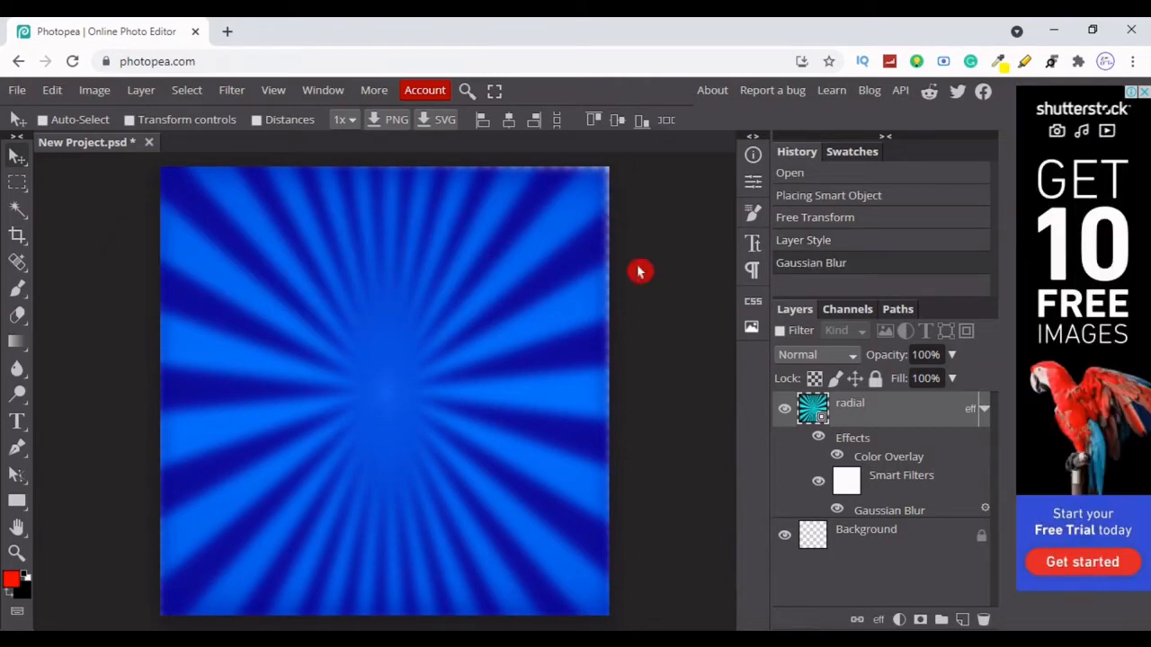
pyautogui.click(54, 92)
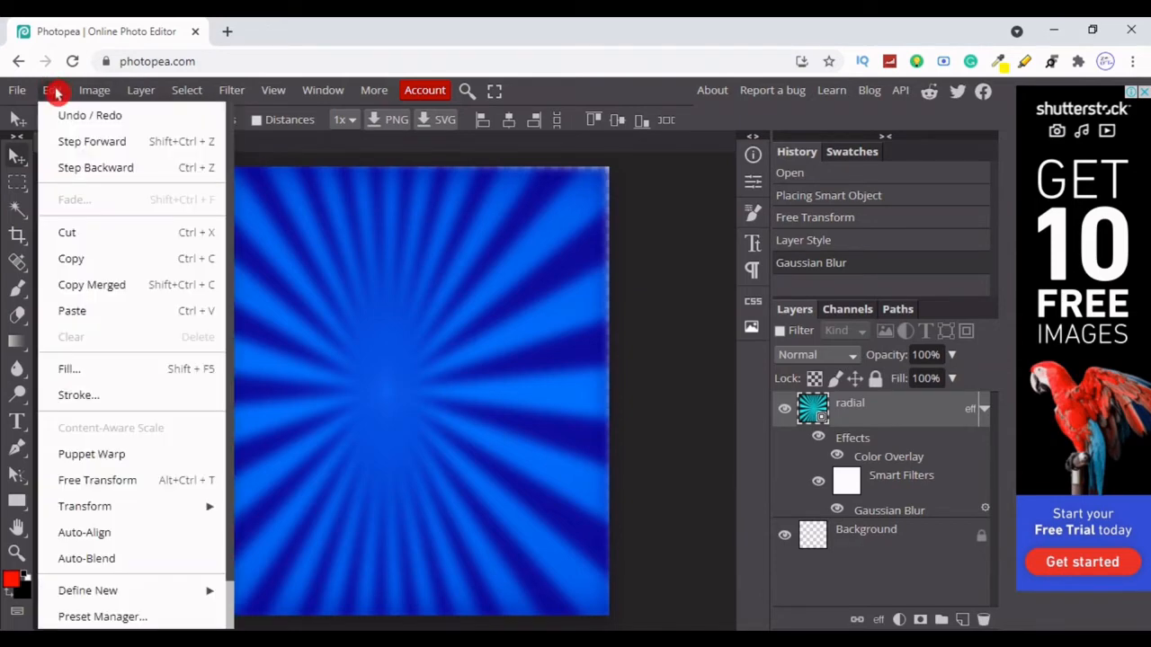
pyautogui.click(54, 93)
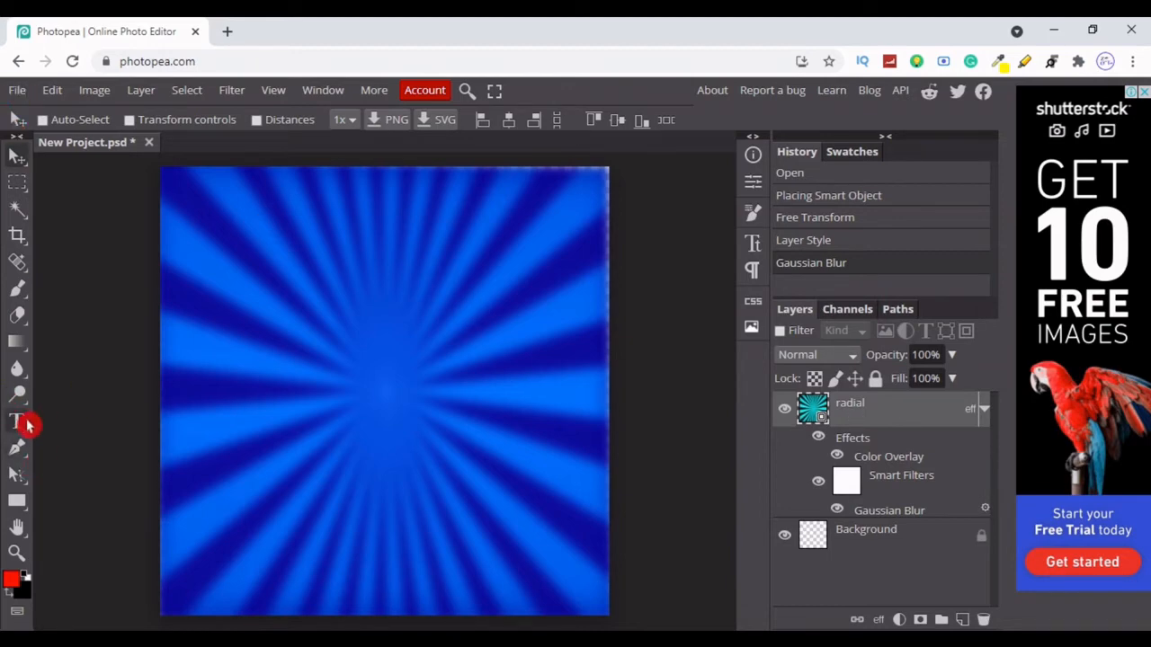
# Set up the horizontal Type tool with the AmazDooMRight font and start a text at 150 px
pyautogui.click(23, 422)
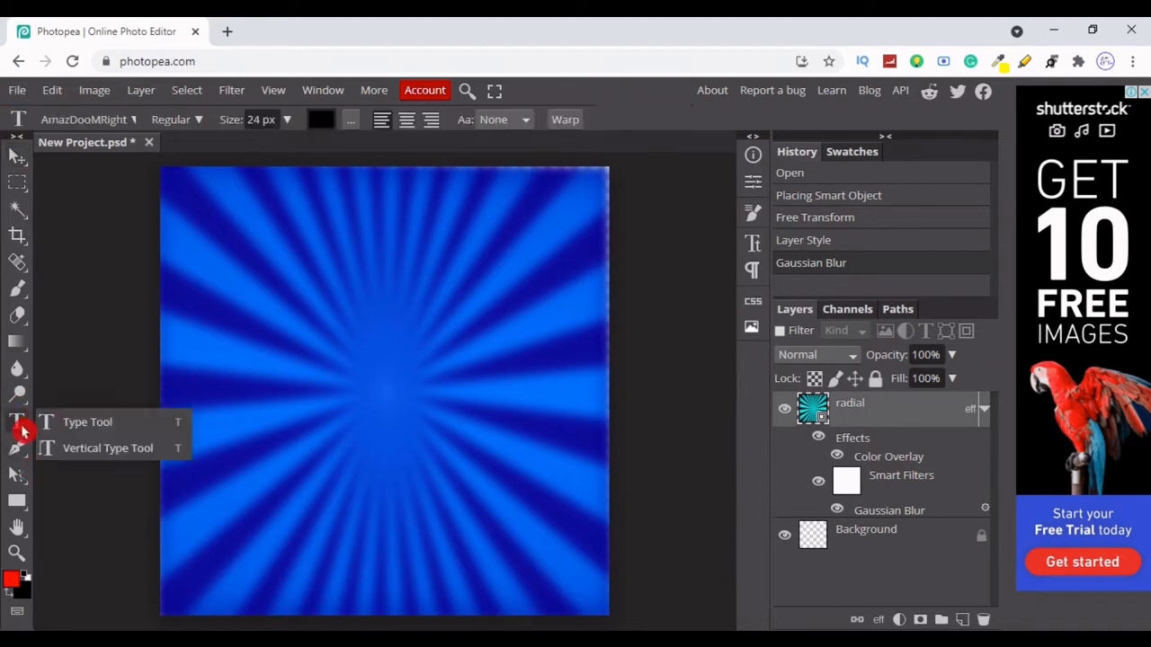
pyautogui.click(138, 424)
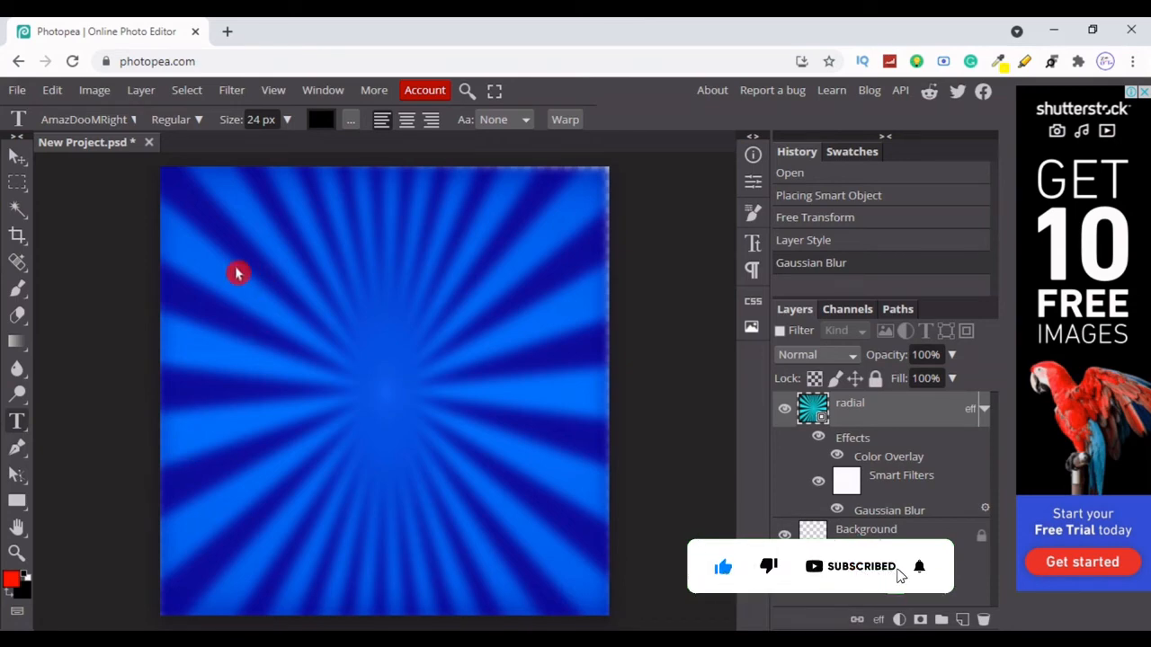
pyautogui.click(137, 123)
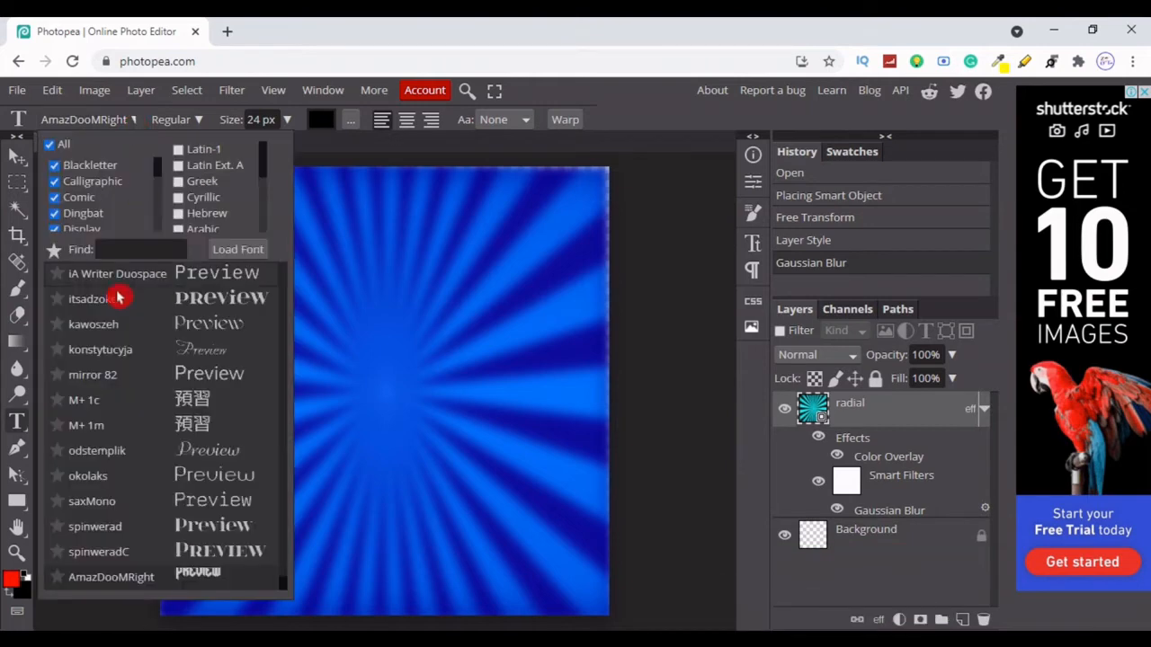
pyautogui.click(131, 250)
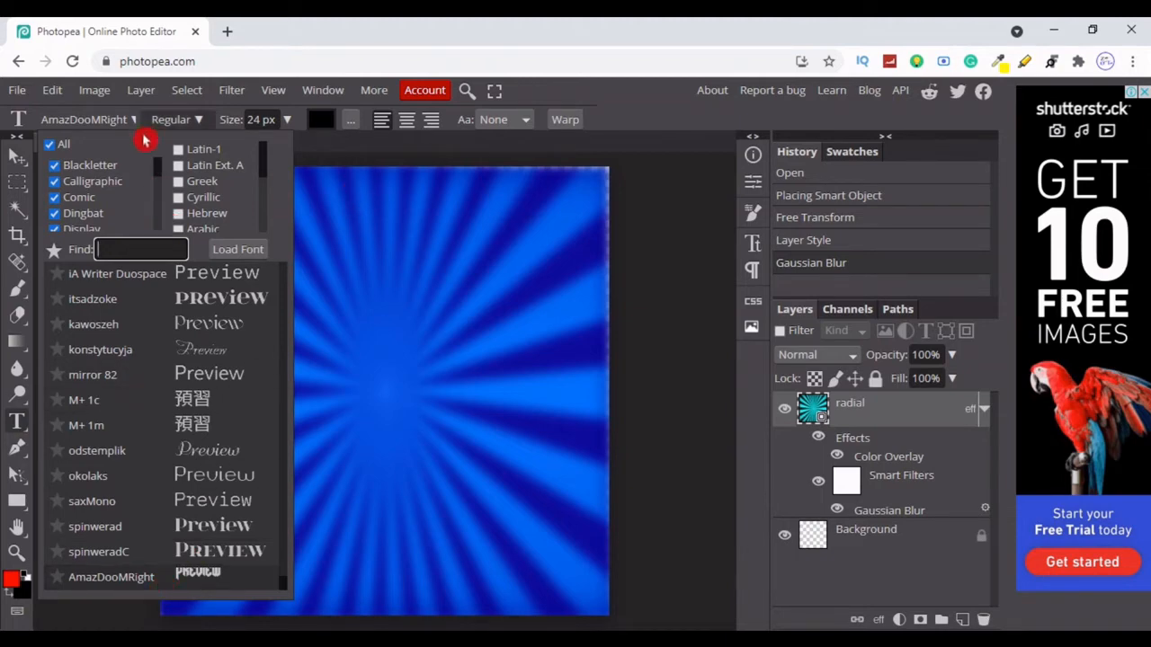
pyautogui.click(165, 579)
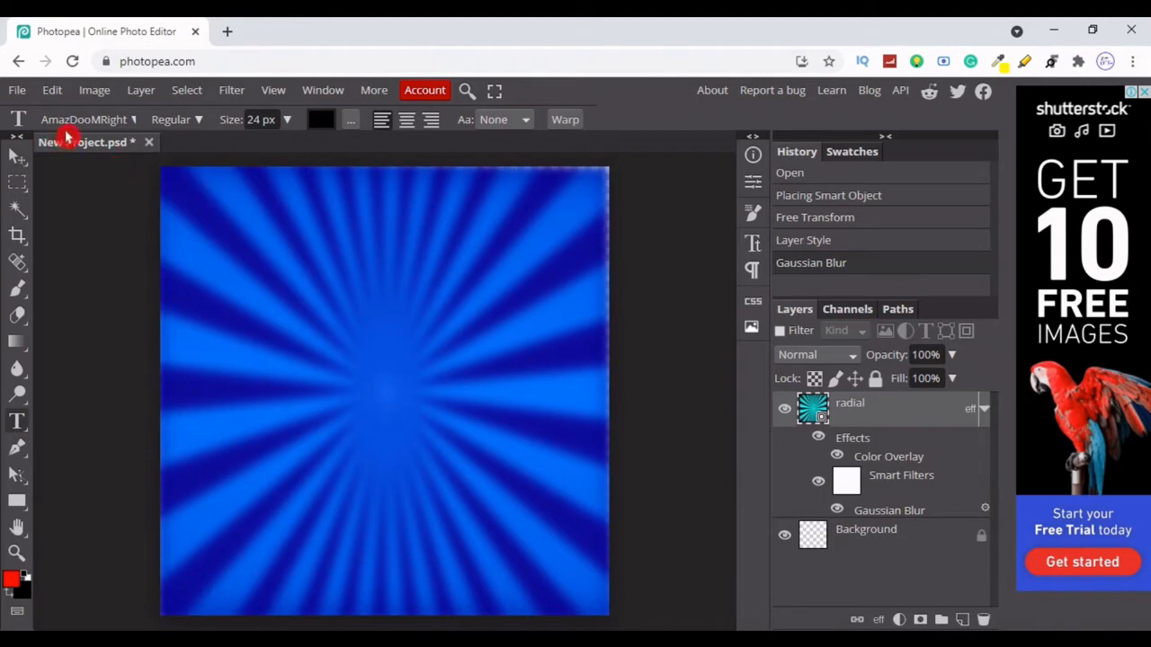
pyautogui.click(278, 317)
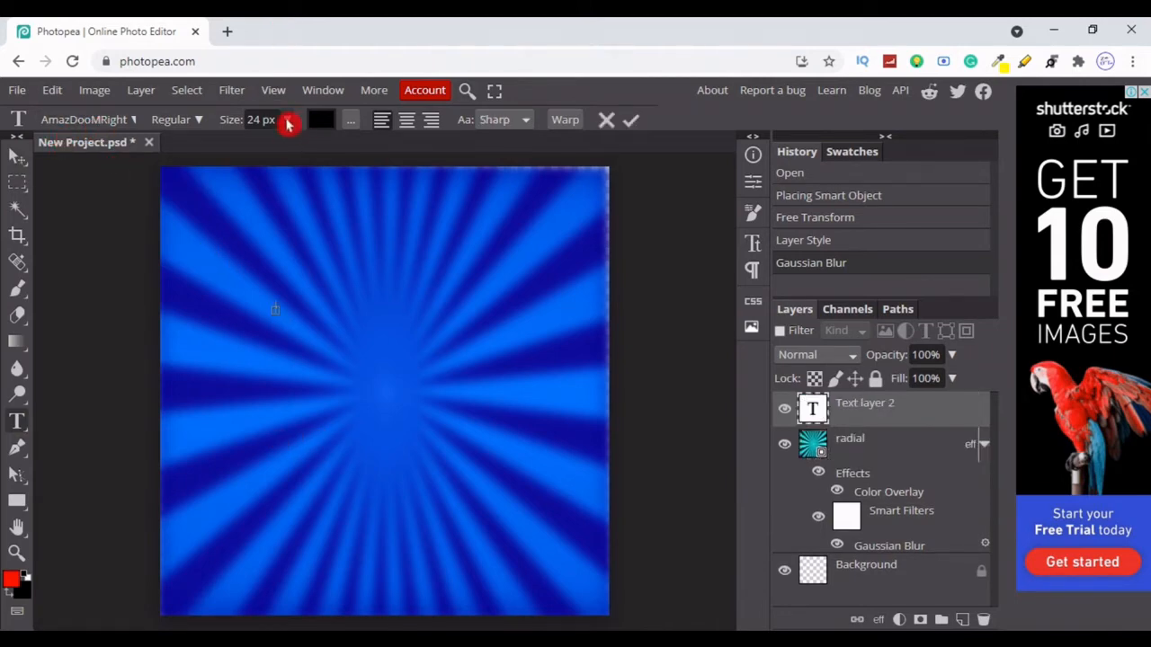
pyautogui.click(287, 119)
pyautogui.moveTo(258, 150); pyautogui.dragTo(466, 141)
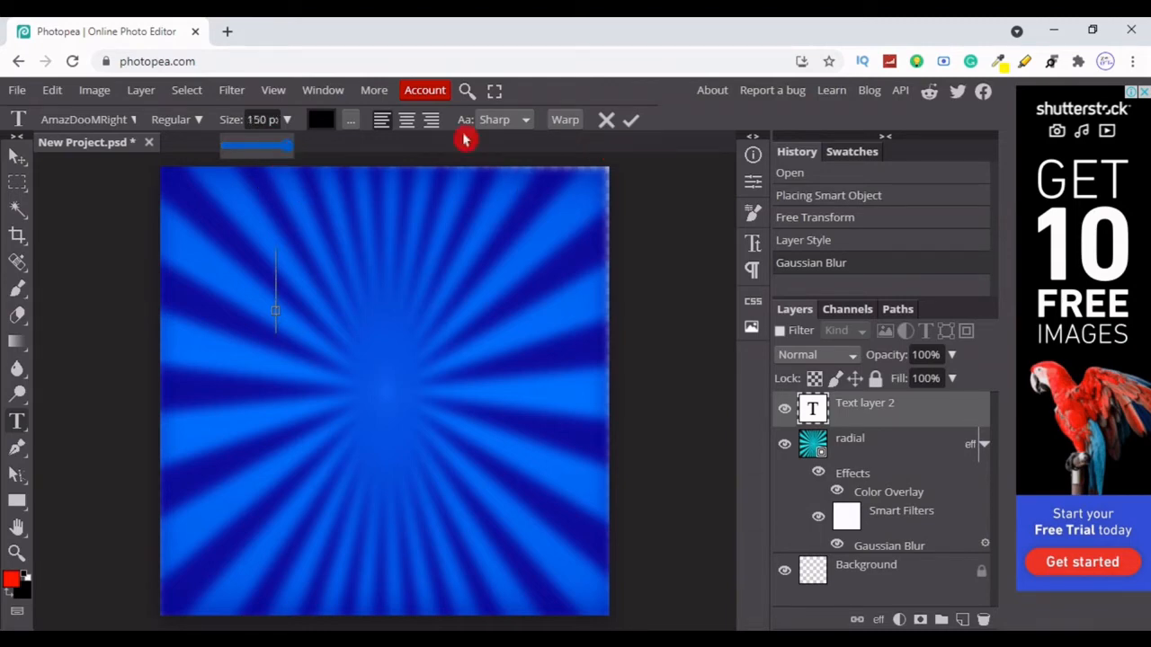
# Commit the text without any characters and delete the empty text layer
pyautogui.click(633, 119)
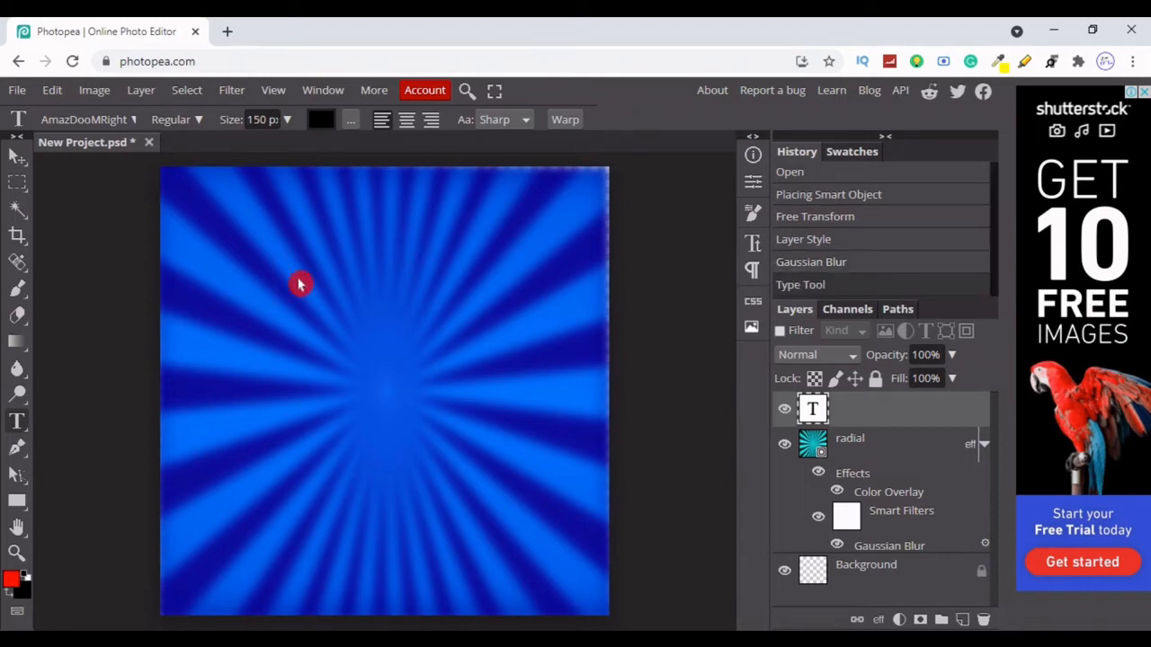
pyautogui.rightClick(885, 417)
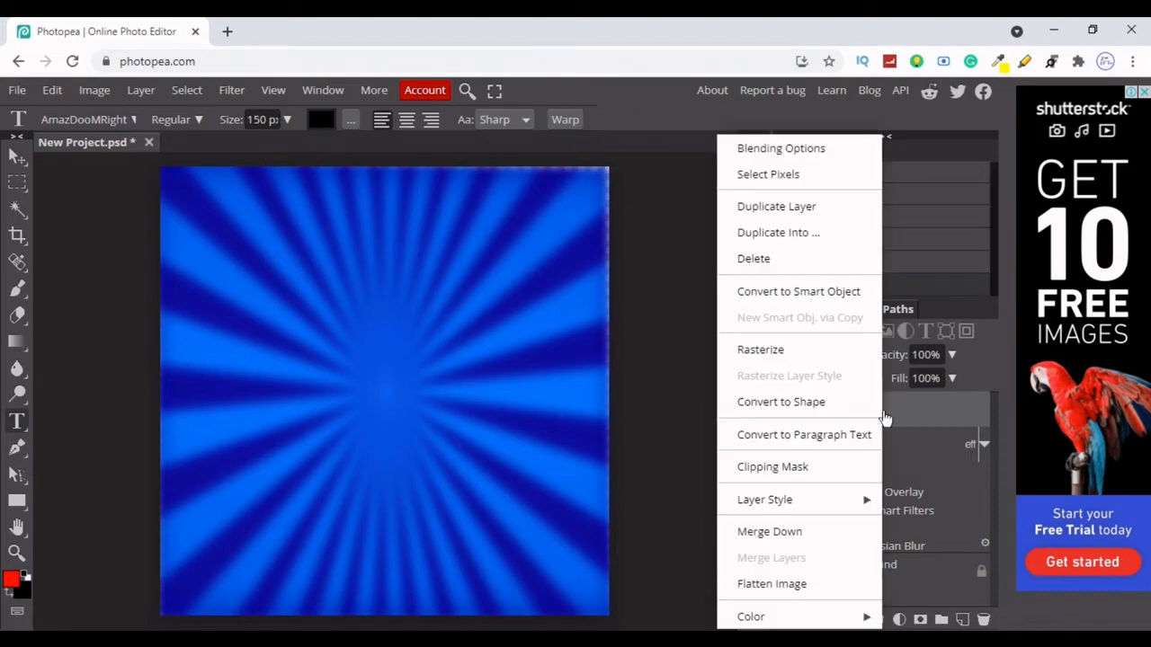
pyautogui.click(795, 270)
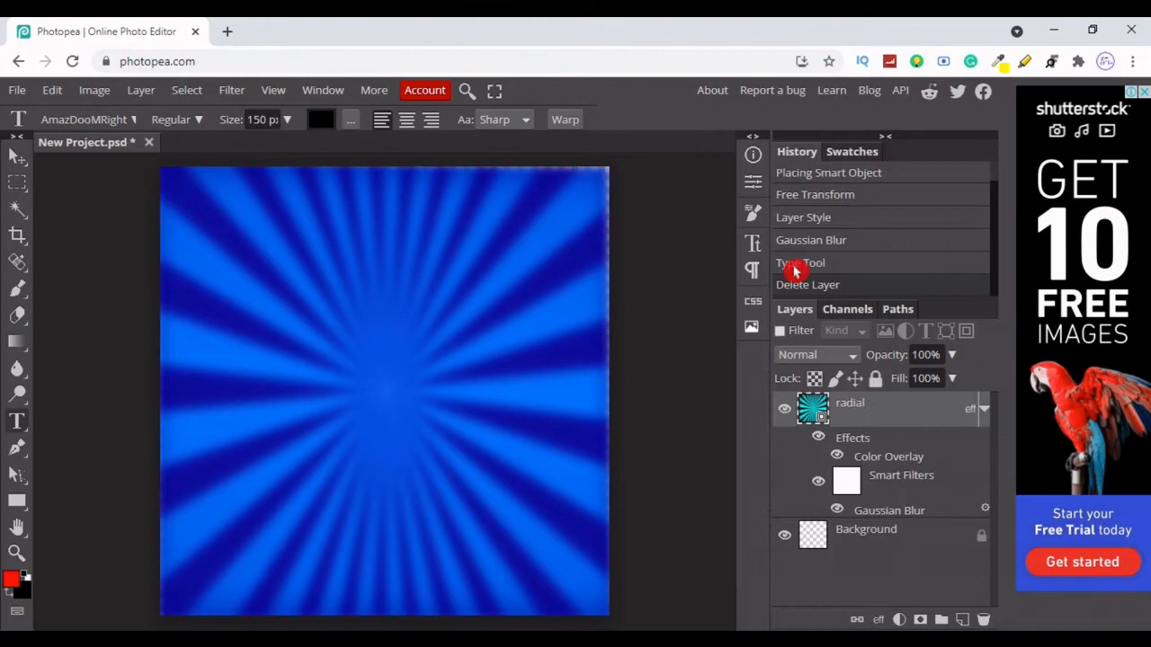
# Add the text "ck" in the upper part of the canvas, left of centre, as a new text layer
pyautogui.click(284, 291)
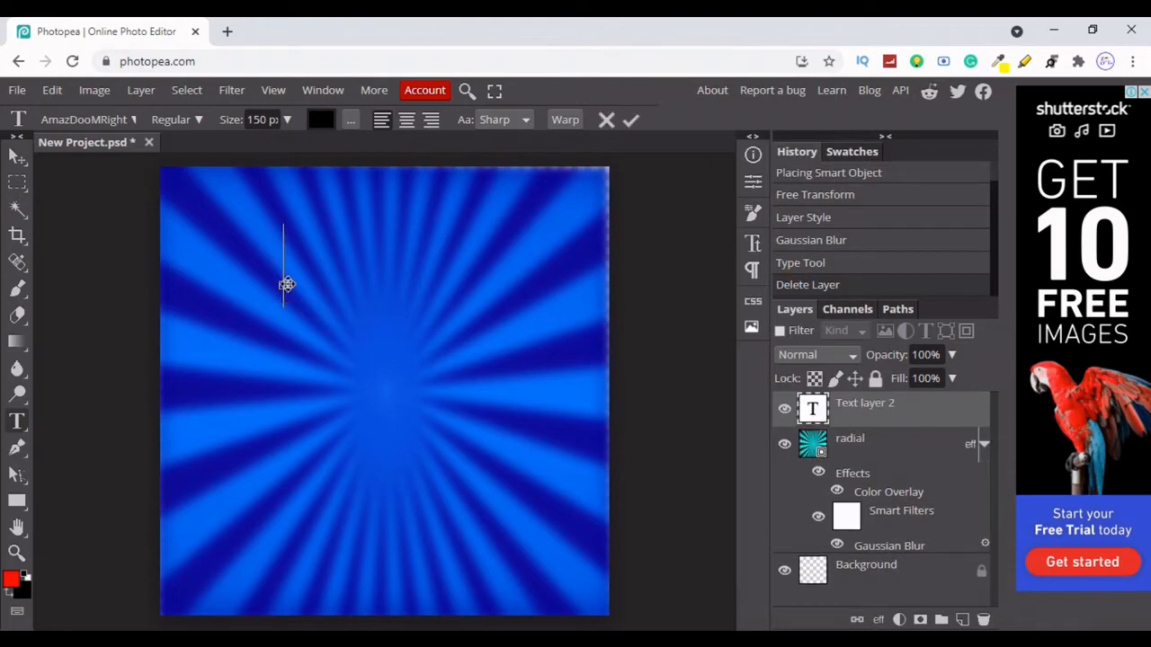
pyautogui.write('CK')
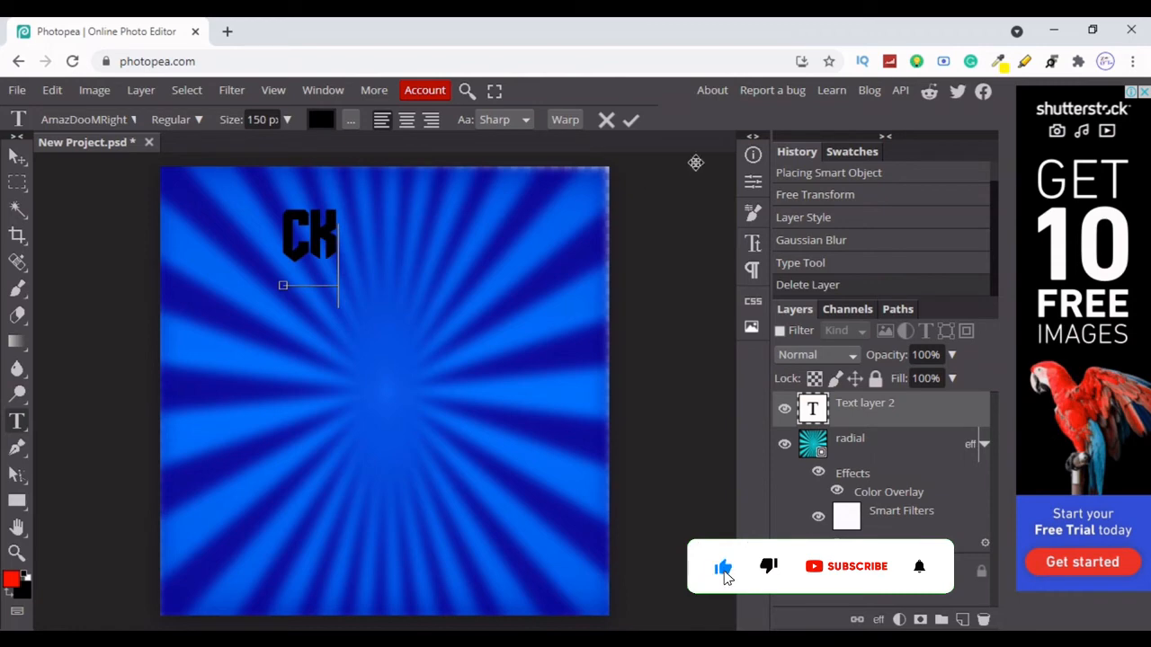
pyautogui.click(629, 121)
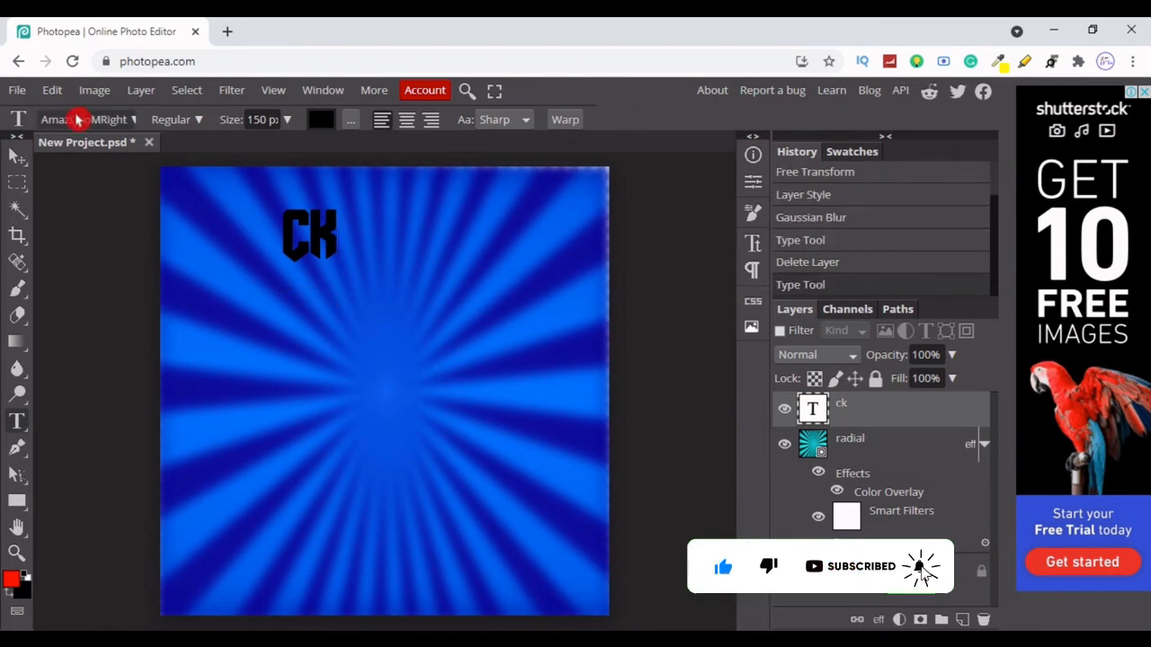
pyautogui.click(51, 93)
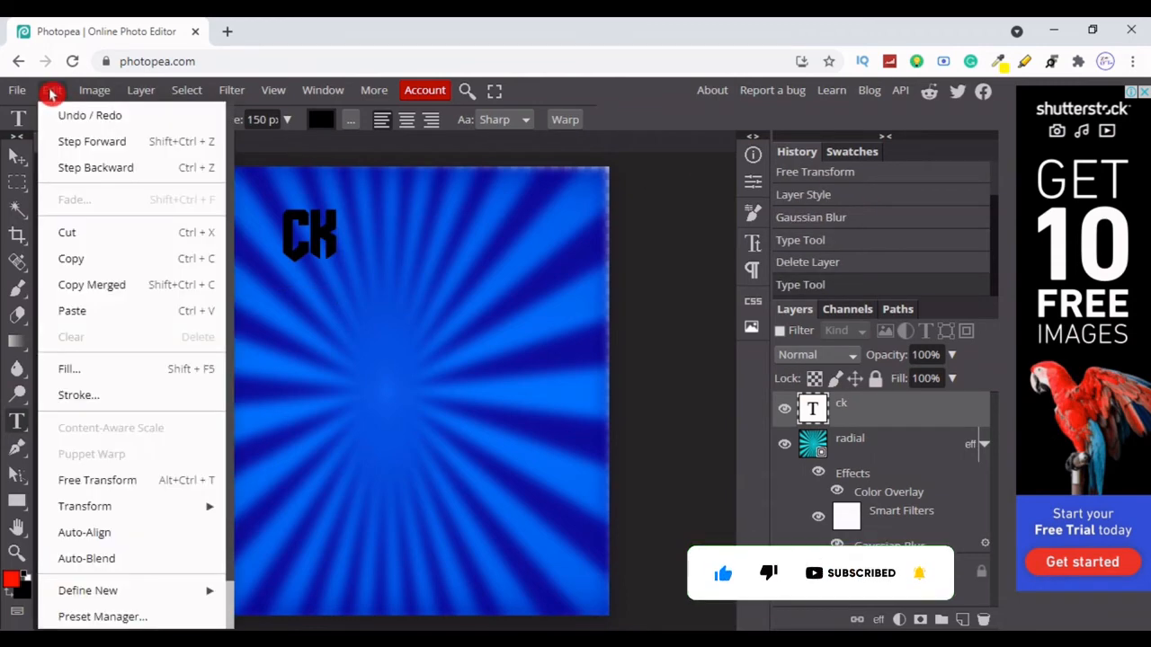
pyautogui.click(51, 94)
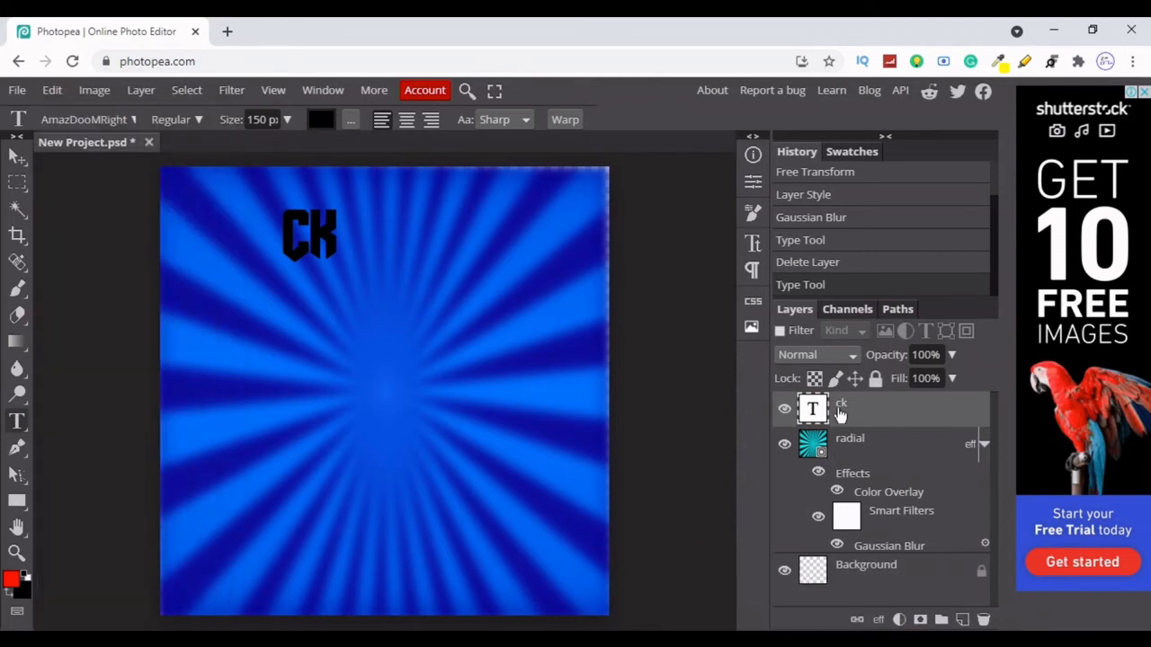
# Enlarge the "ck" text to about 384% width and 376% height with Free Transform and place it at the canvas centre
pyautogui.click(51, 90)
pyautogui.click(111, 483)
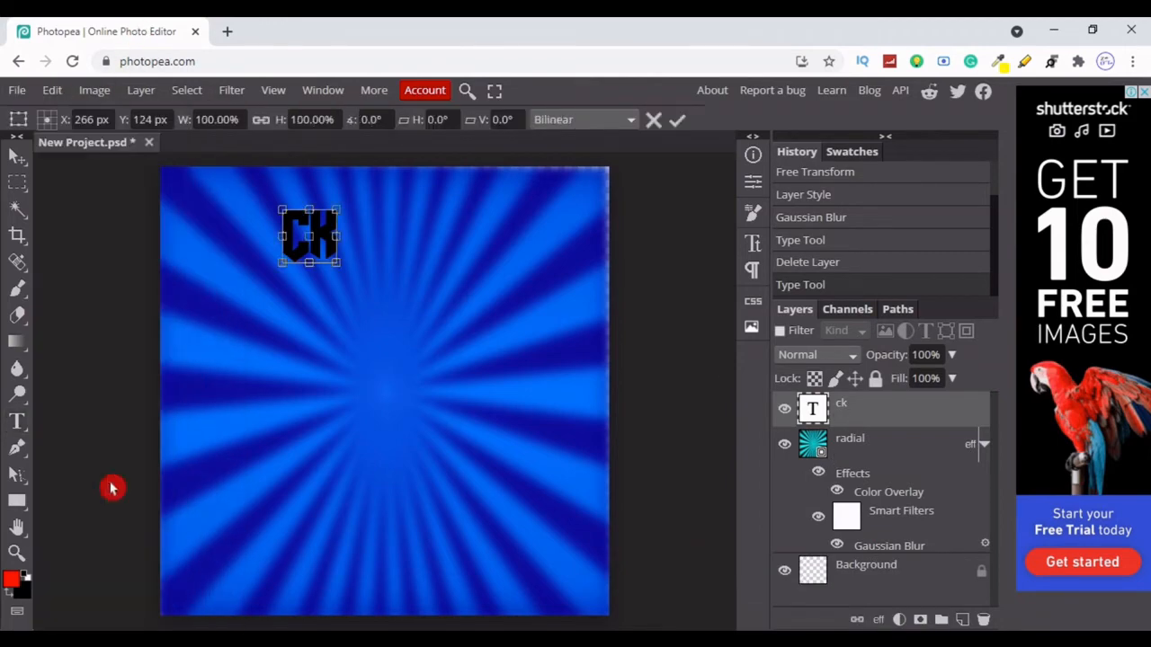
pyautogui.moveTo(329, 260); pyautogui.dragTo(385, 406)
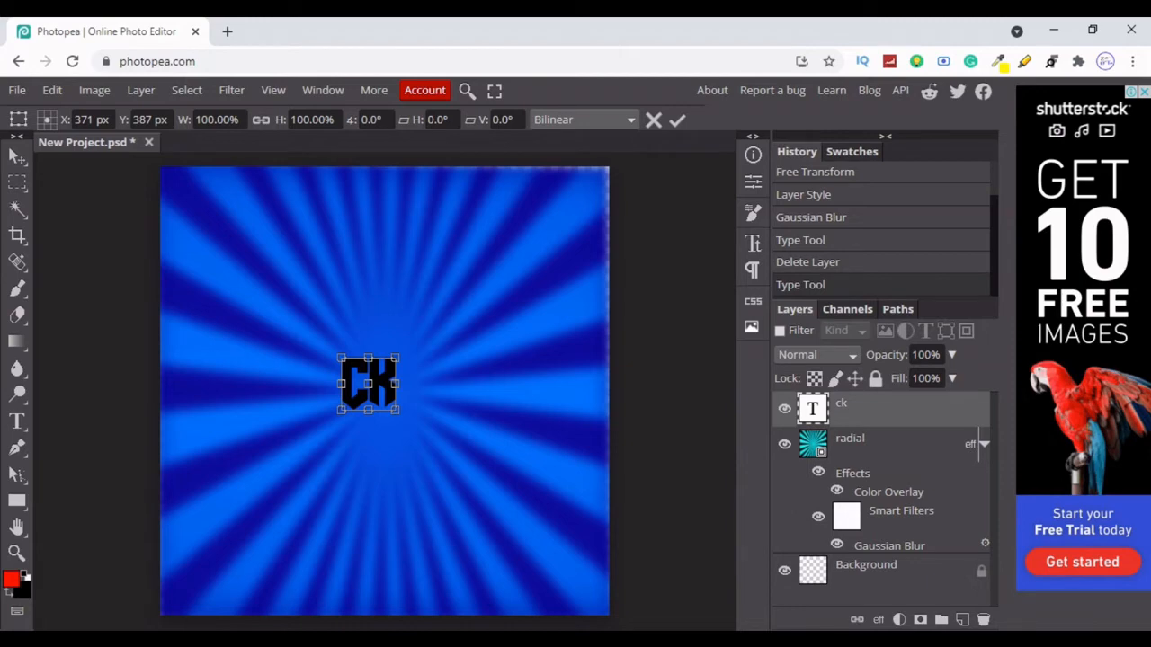
pyautogui.moveTo(397, 411); pyautogui.dragTo(540, 545)
pyautogui.moveTo(465, 440); pyautogui.dragTo(404, 375)
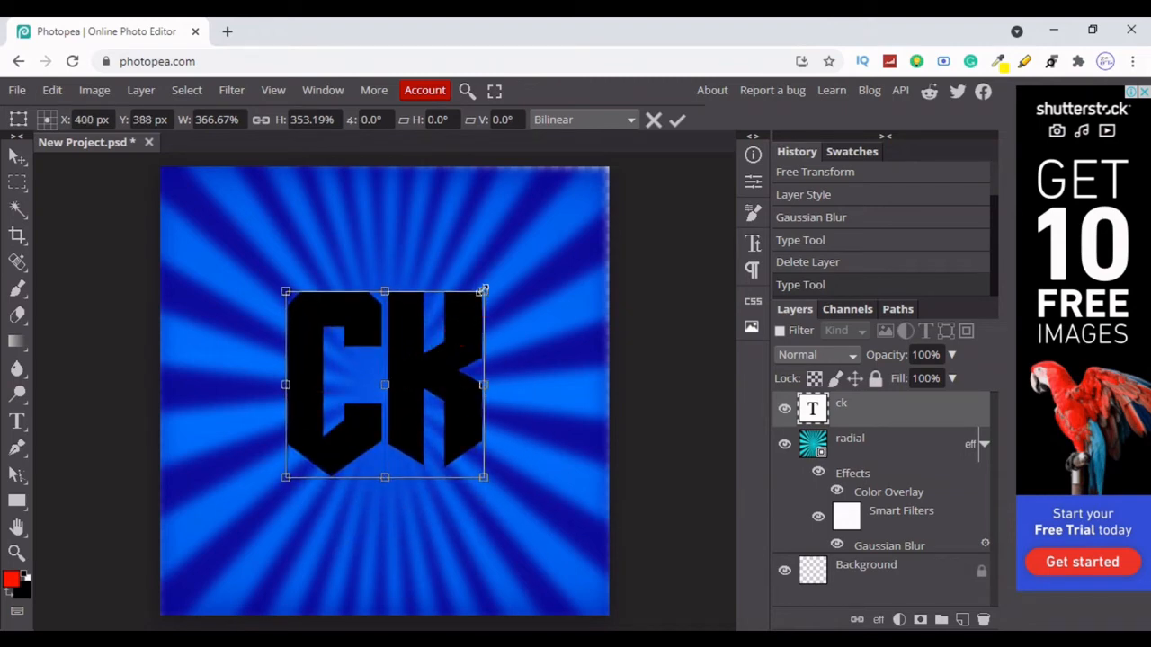
pyautogui.moveTo(483, 290); pyautogui.dragTo(493, 280)
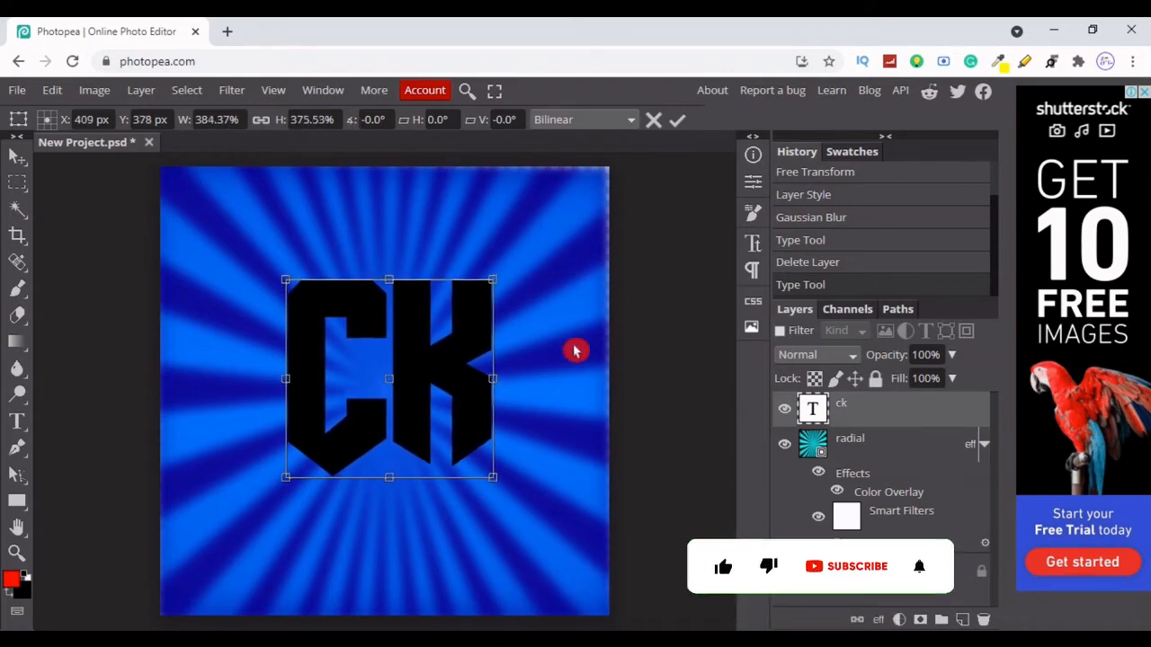
pyautogui.click(677, 123)
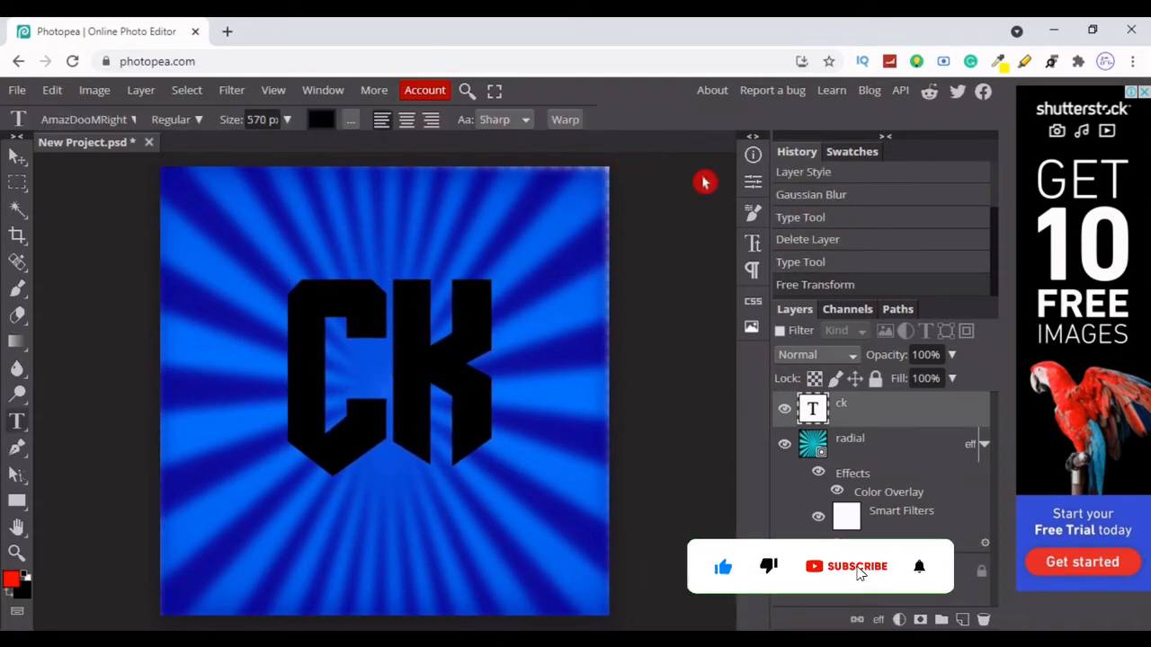
# Add a white (ffffff) Color Overlay at 100% opacity to the ck text layer
pyautogui.rightClick(882, 418)
pyautogui.click(814, 149)
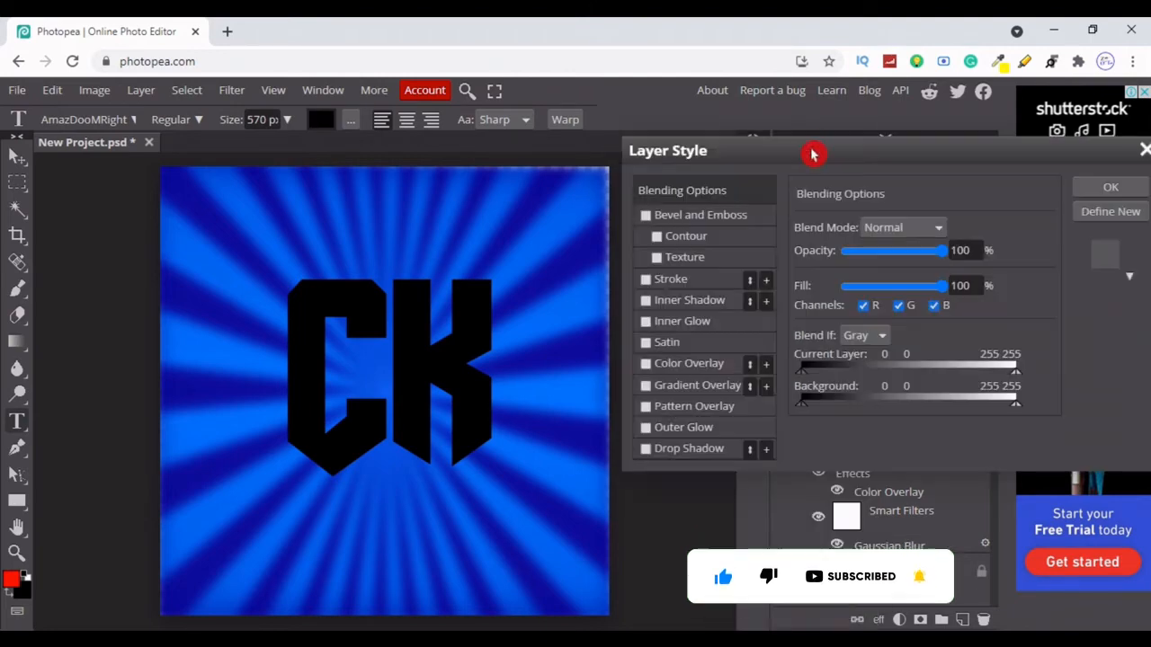
pyautogui.click(645, 363)
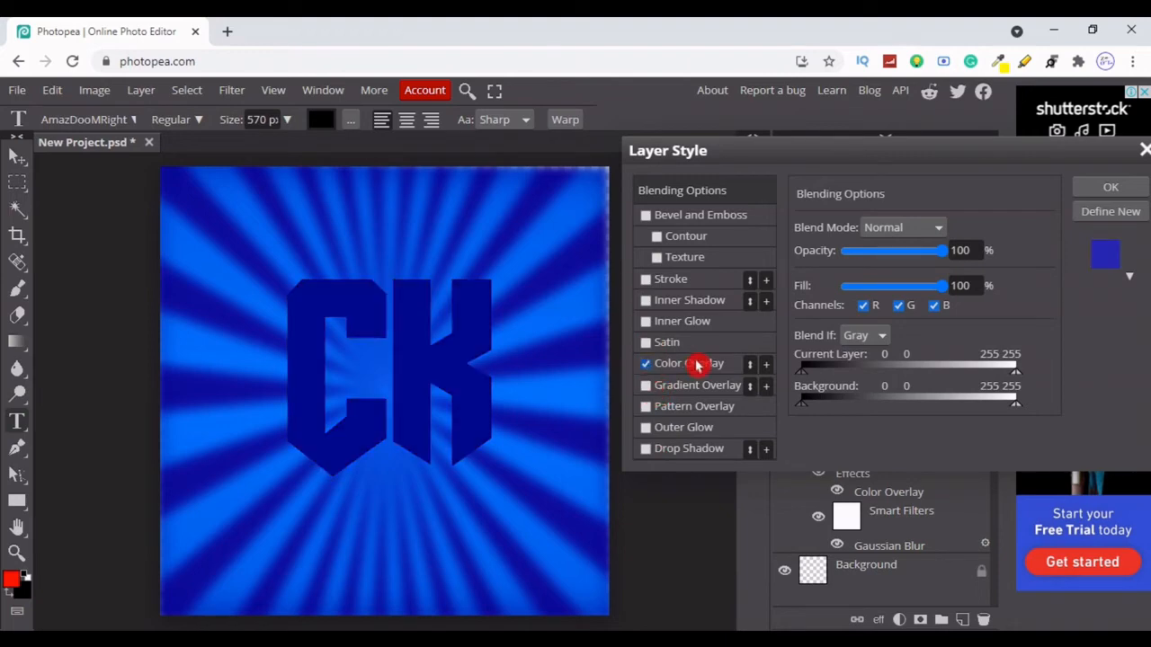
pyautogui.click(697, 363)
pyautogui.click(1007, 252)
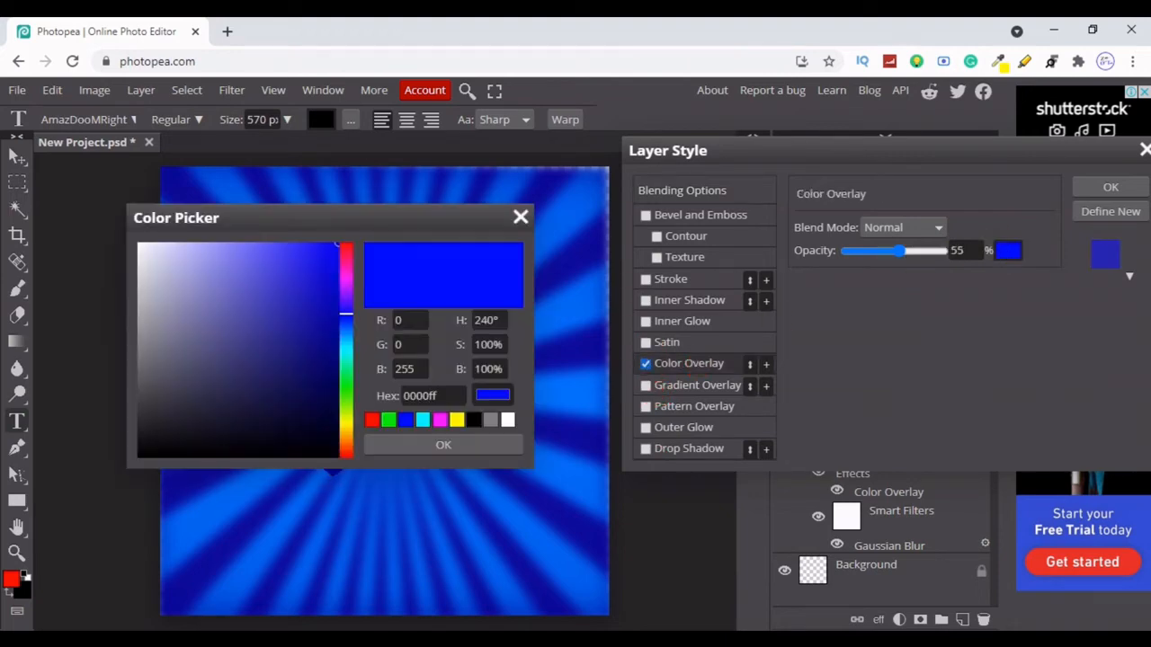
pyautogui.click(508, 420)
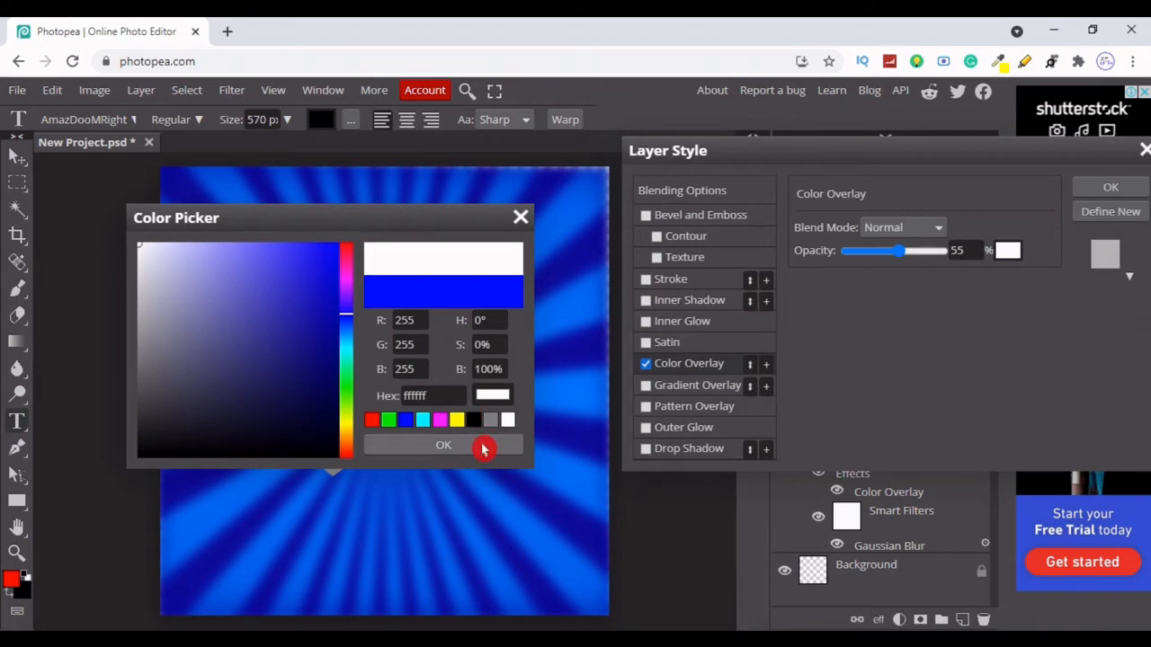
pyautogui.moveTo(386, 221)
pyautogui.mouseDown()
pyautogui.moveTo(821, 288)
pyautogui.moveTo(859, 375)
pyautogui.mouseUp()
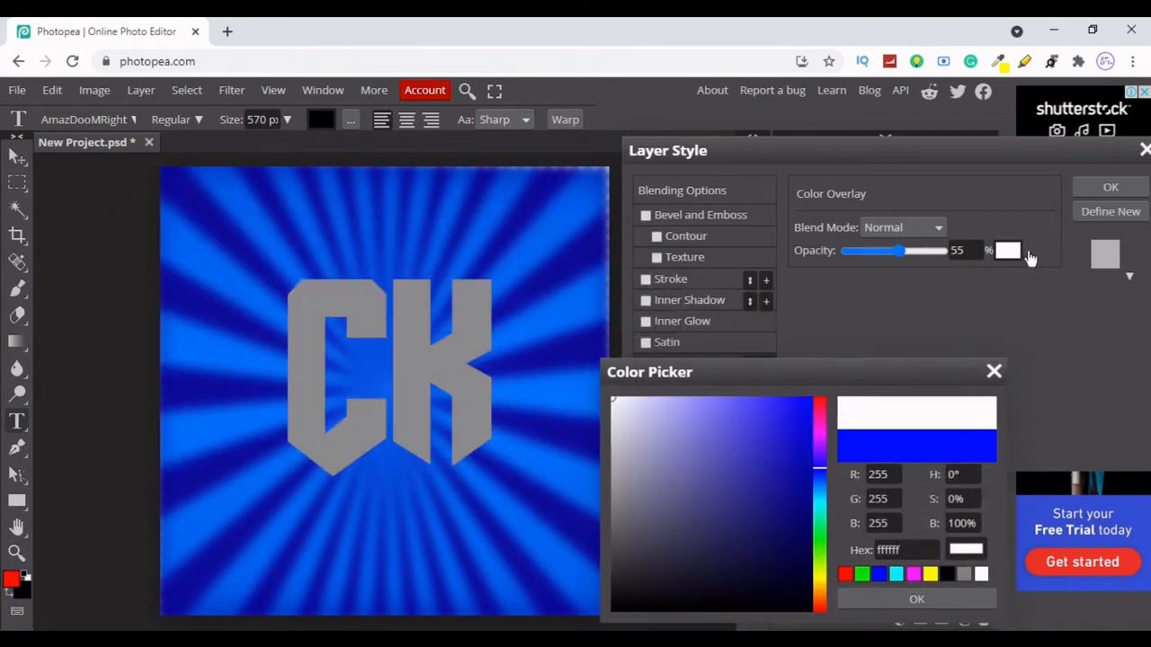
pyautogui.click(949, 259)
pyautogui.click(943, 605)
pyautogui.moveTo(899, 252); pyautogui.dragTo(1023, 257)
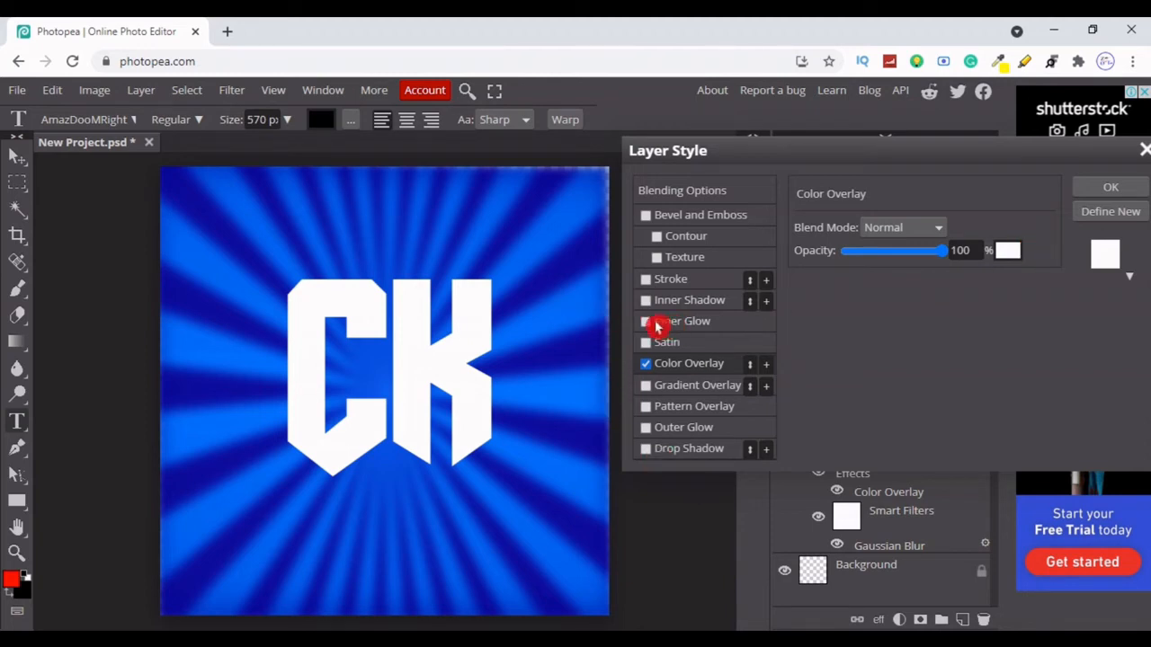
# Add a Stroke effect to the ck text layer and colour it magenta (ff00ff)
pyautogui.click(649, 281)
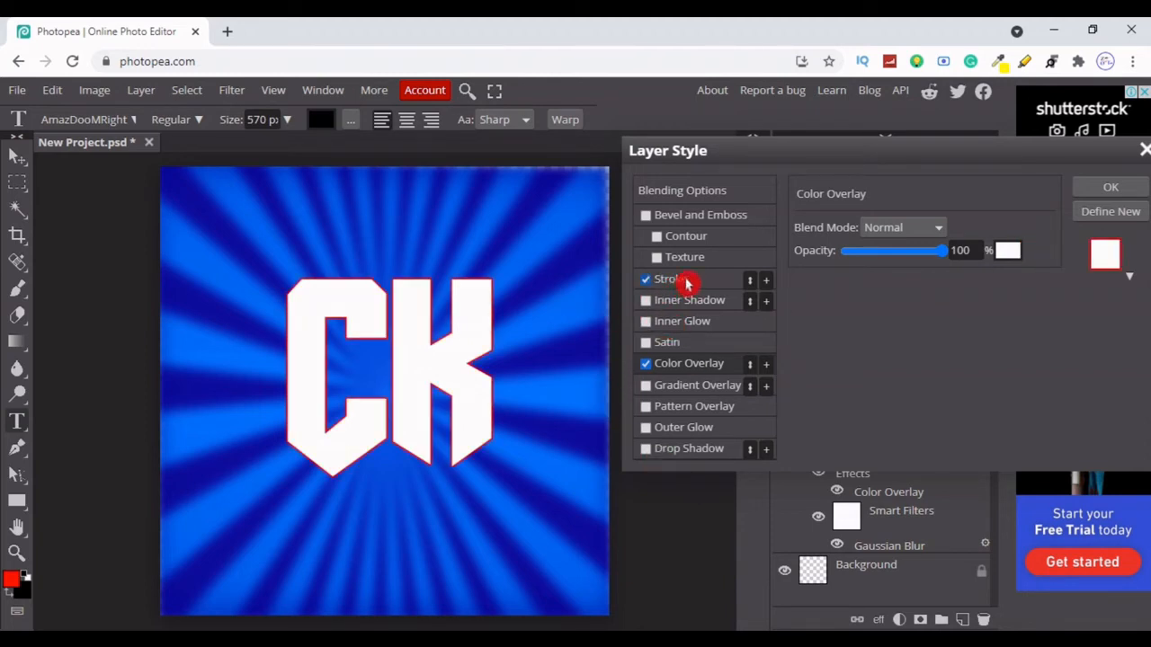
pyautogui.click(687, 282)
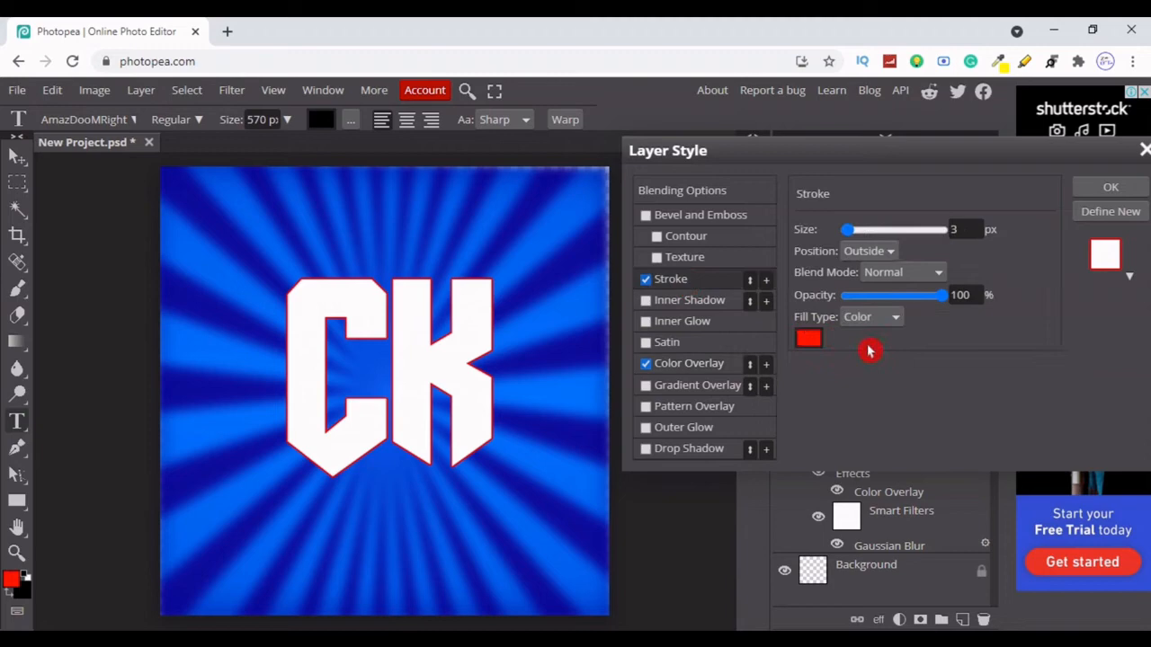
pyautogui.click(814, 341)
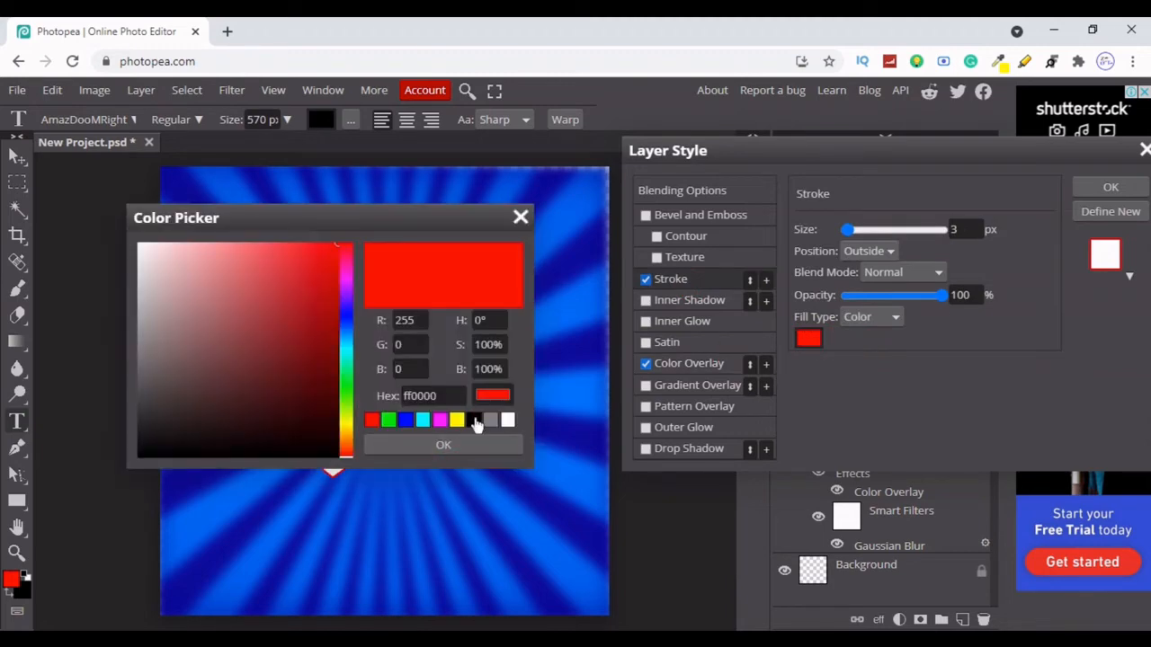
pyautogui.click(440, 423)
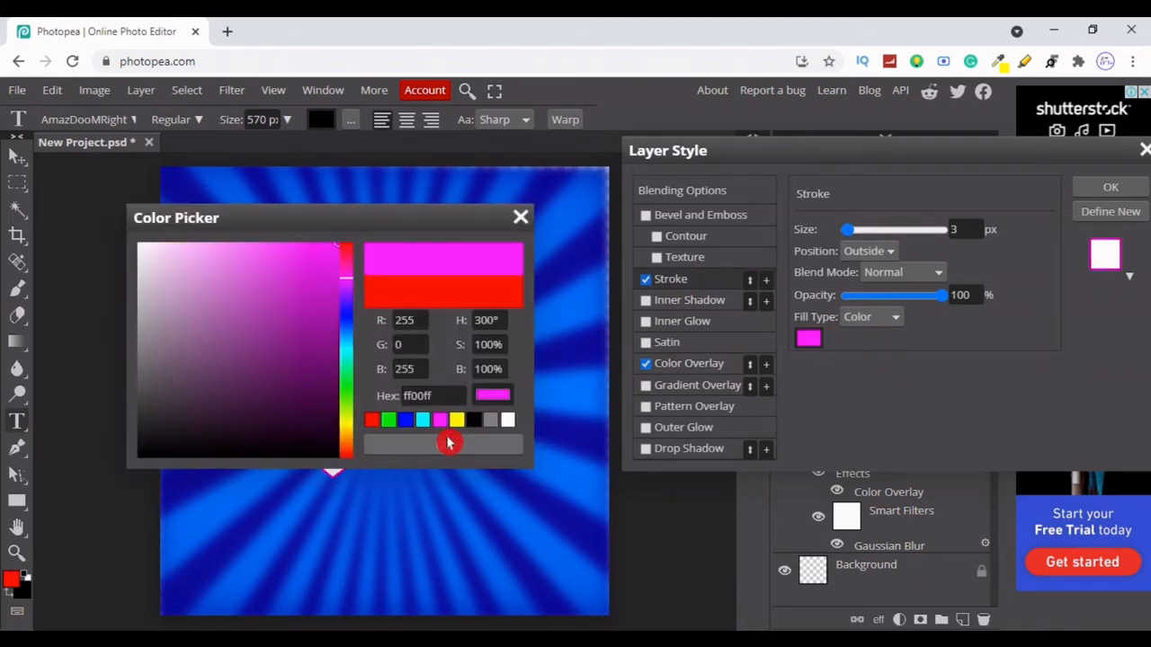
pyautogui.click(447, 445)
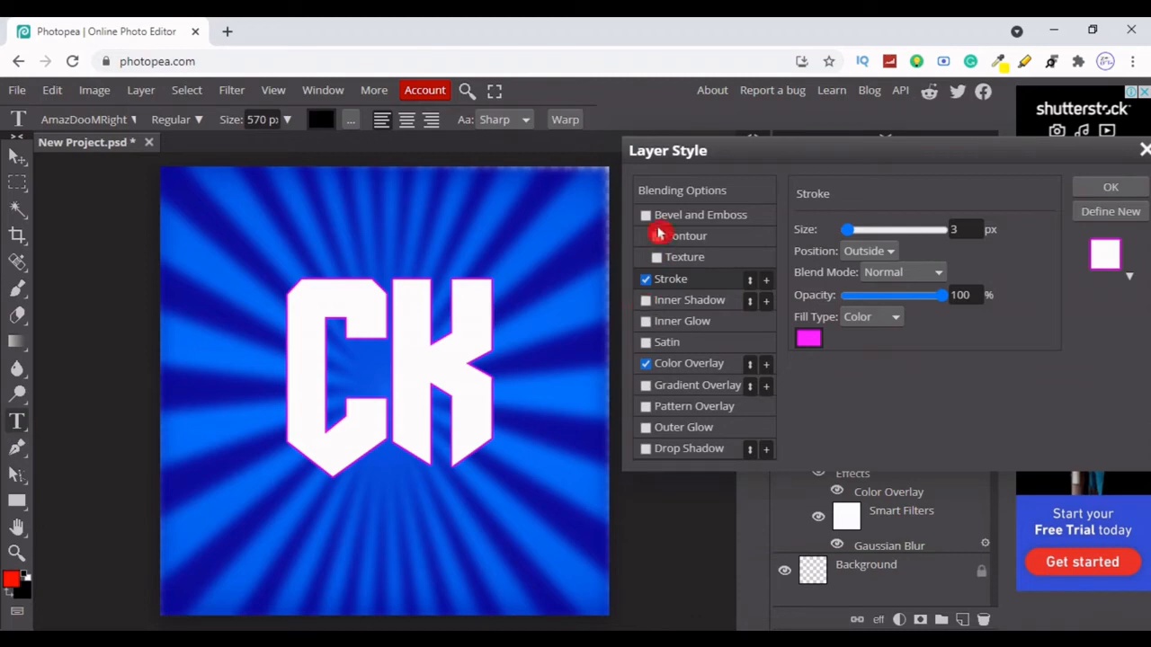
# Enable the Drop Shadow, Bevel and Emboss, and Outer Glow effects on the ck text layer
pyautogui.click(647, 451)
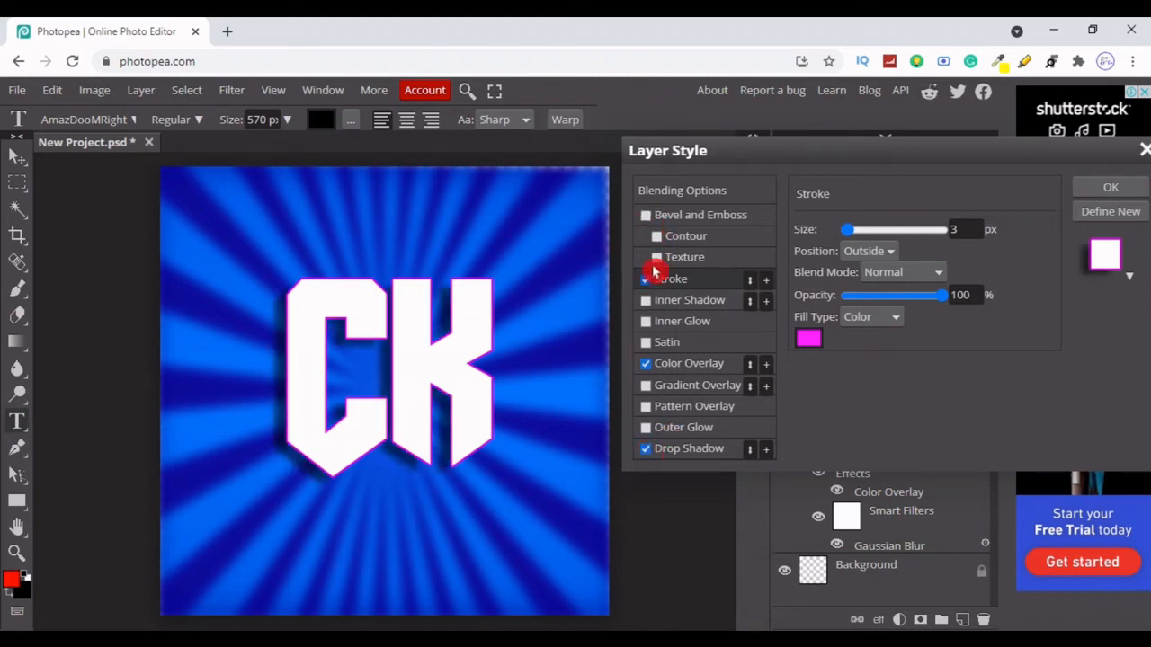
pyautogui.click(648, 219)
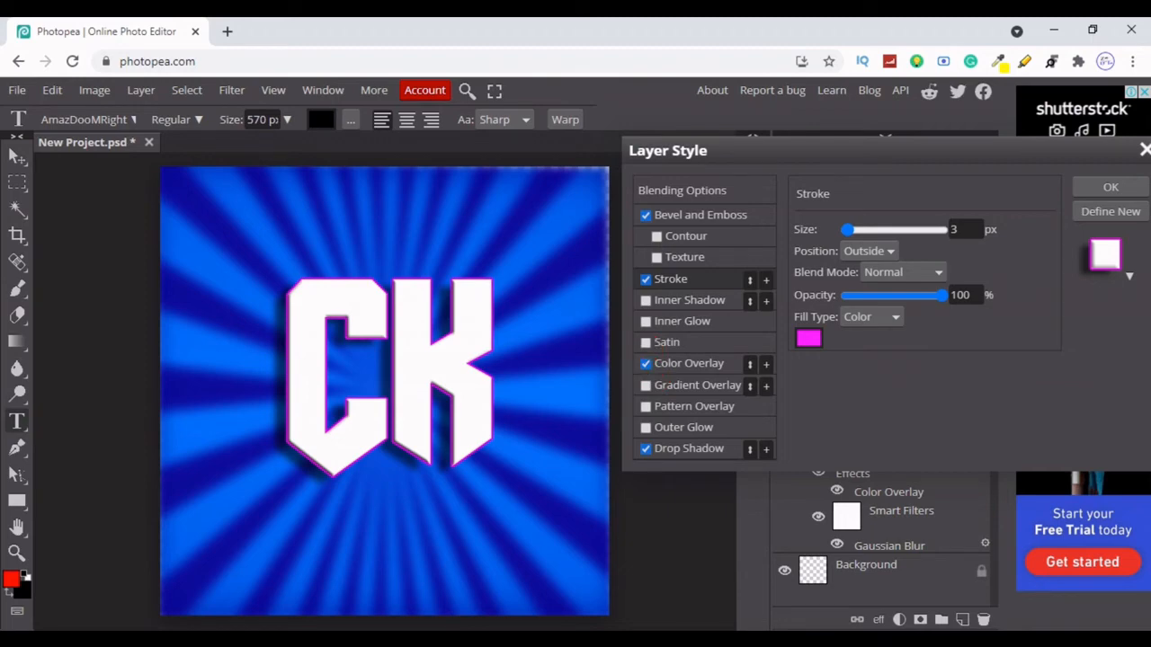
pyautogui.click(646, 429)
# Change the ck text's stroke colour to black and apply the layer style
pyautogui.click(807, 338)
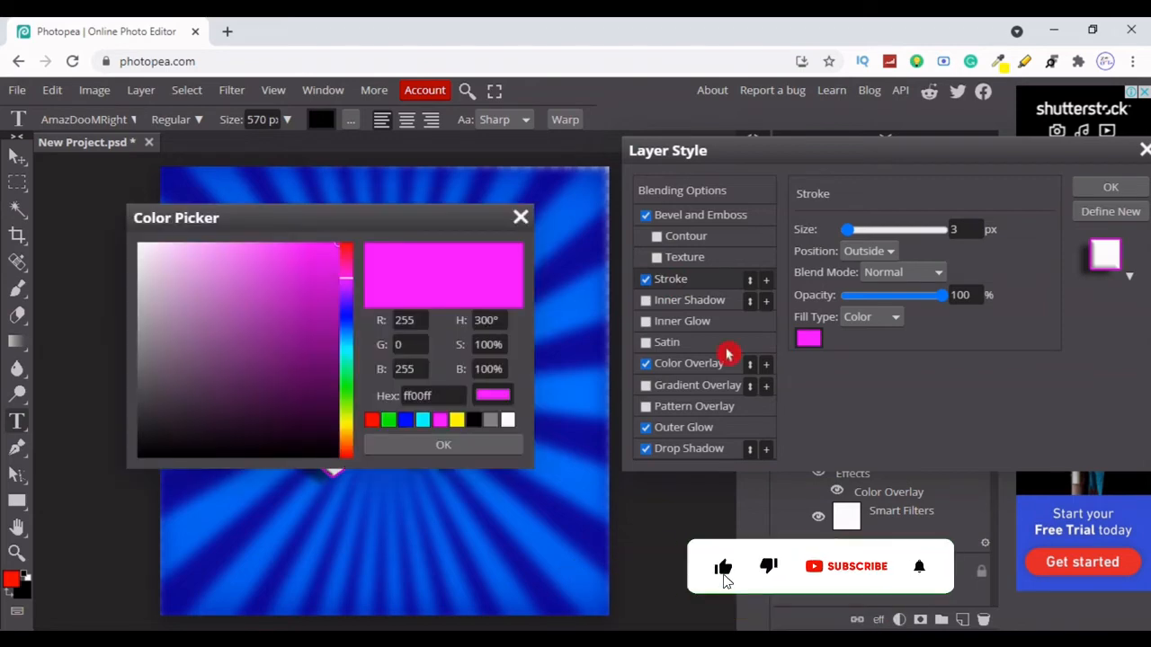
pyautogui.click(474, 420)
pyautogui.click(471, 446)
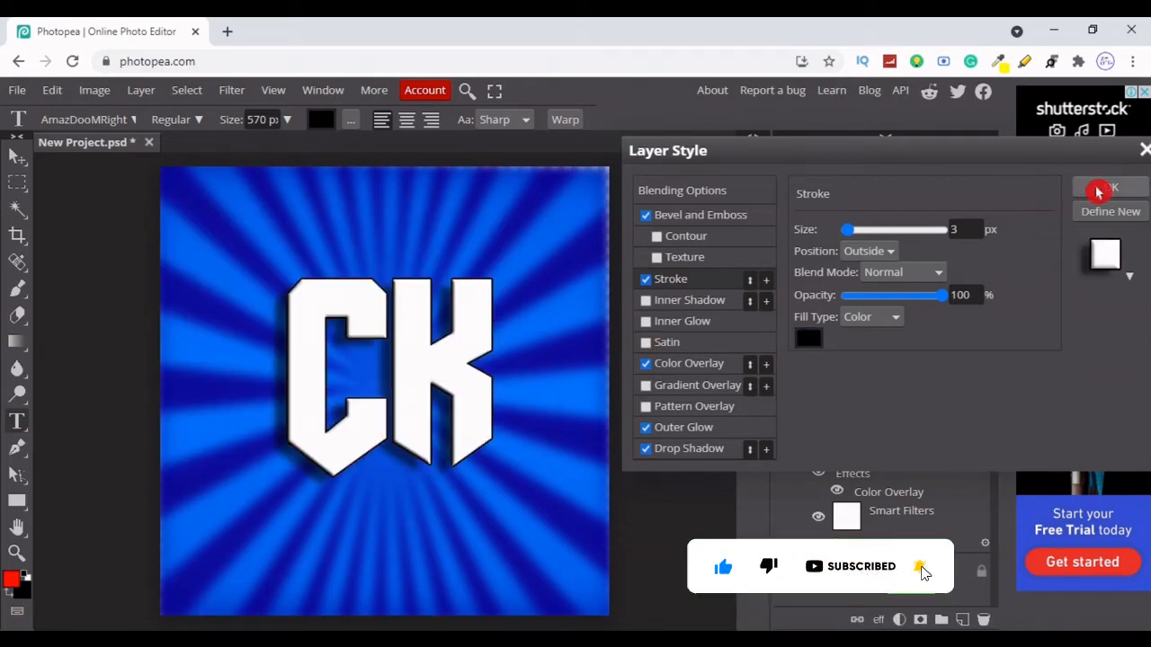
pyautogui.click(1098, 191)
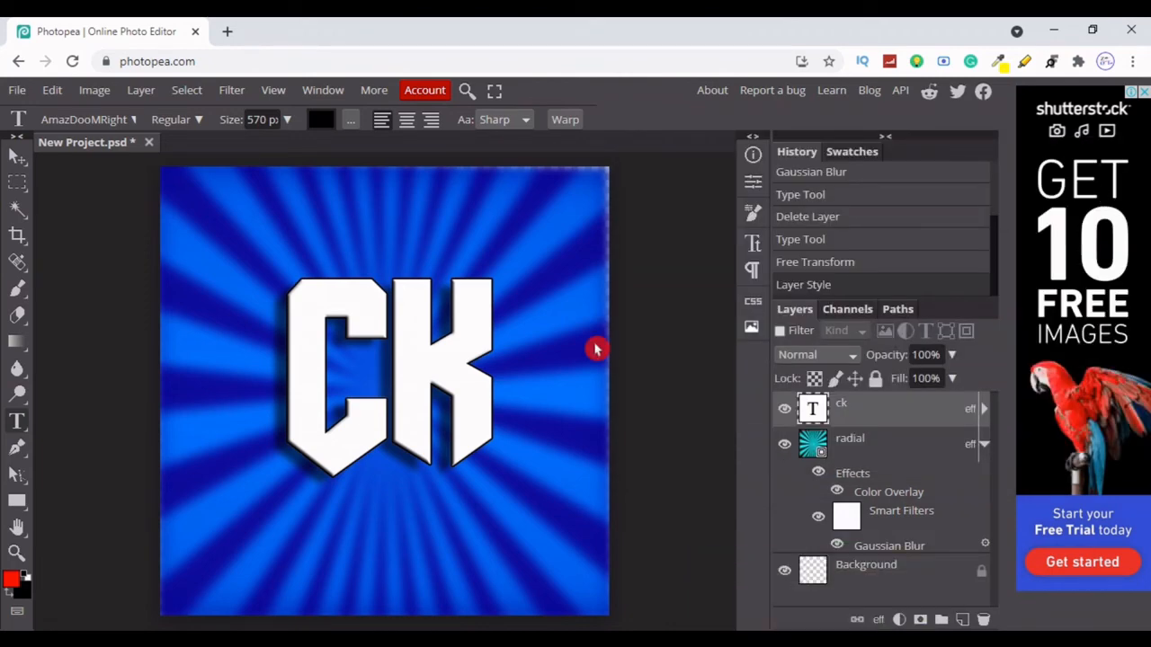
# Duplicate the ck text layer and remove the "c" from the copy so it reads "k"
pyautogui.rightClick(888, 409)
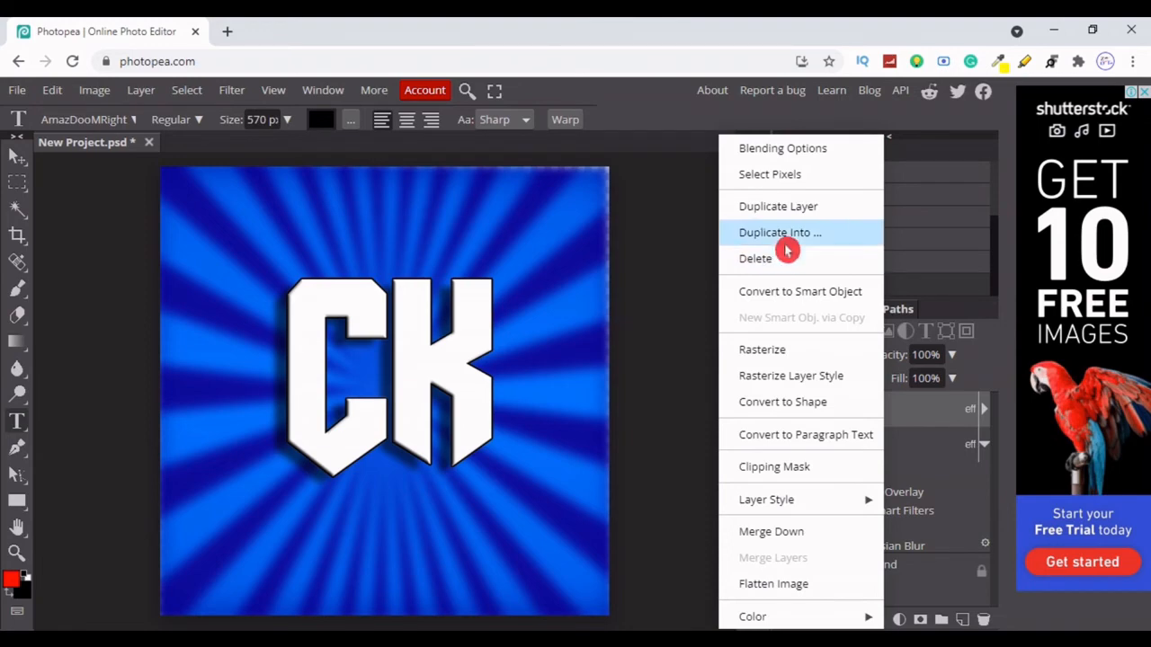
pyautogui.click(827, 218)
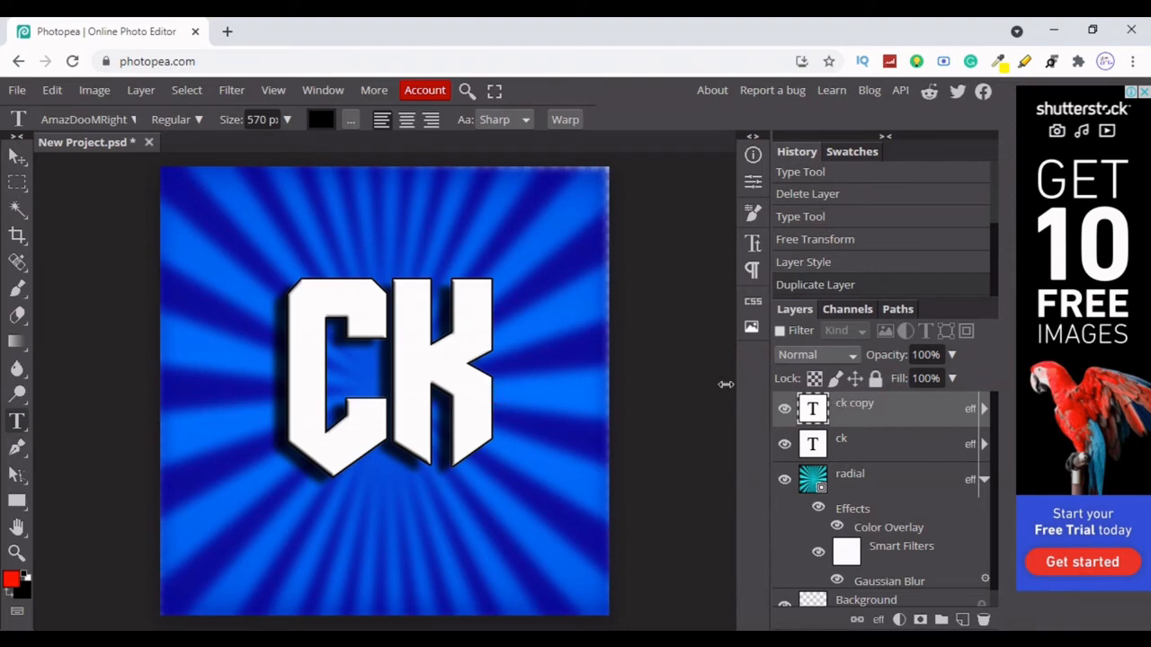
pyautogui.click(396, 382)
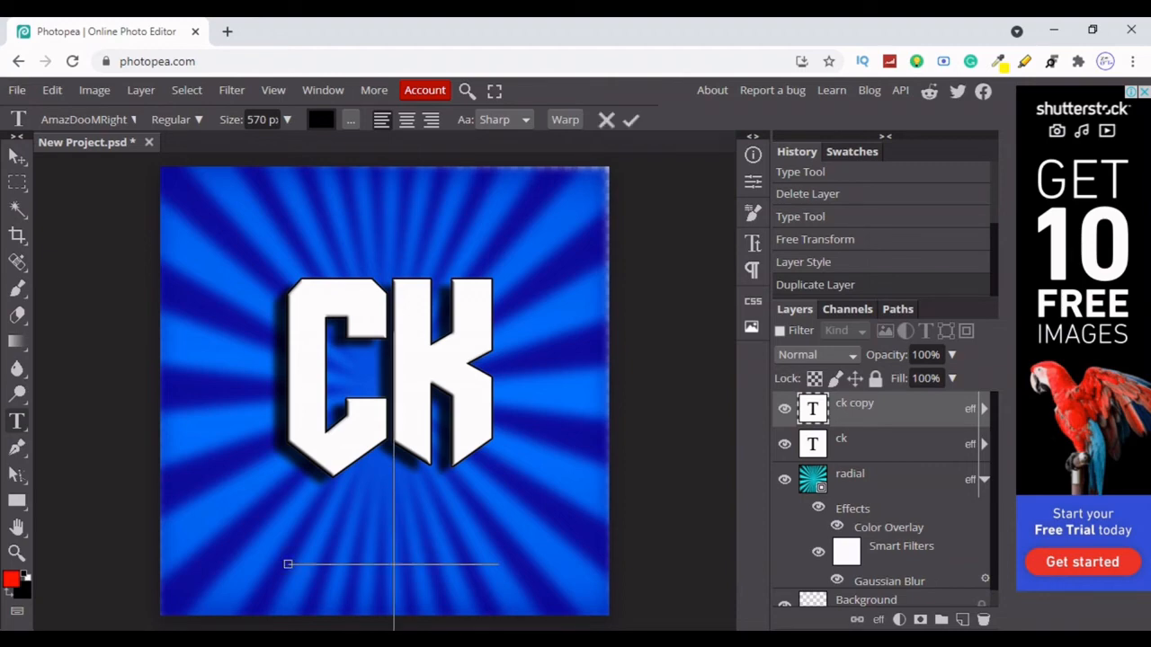
pyautogui.press('BackSpace')
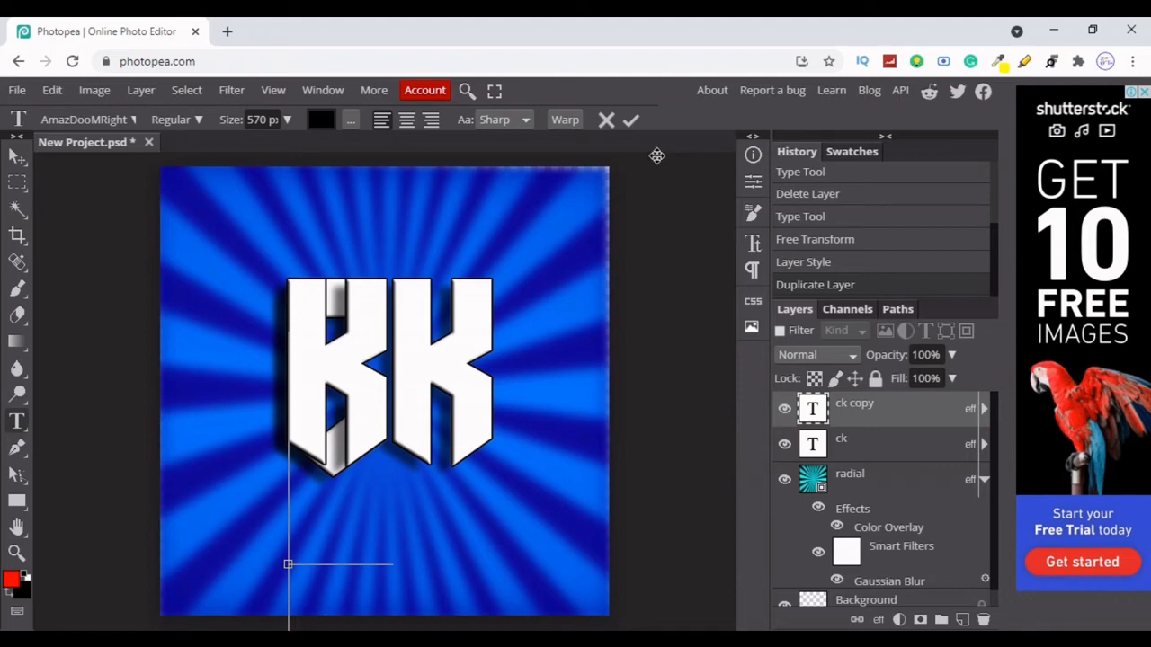
pyautogui.click(631, 124)
# Move the duplicated k with Free Transform so it sits exactly over the K of the original text
pyautogui.click(53, 90)
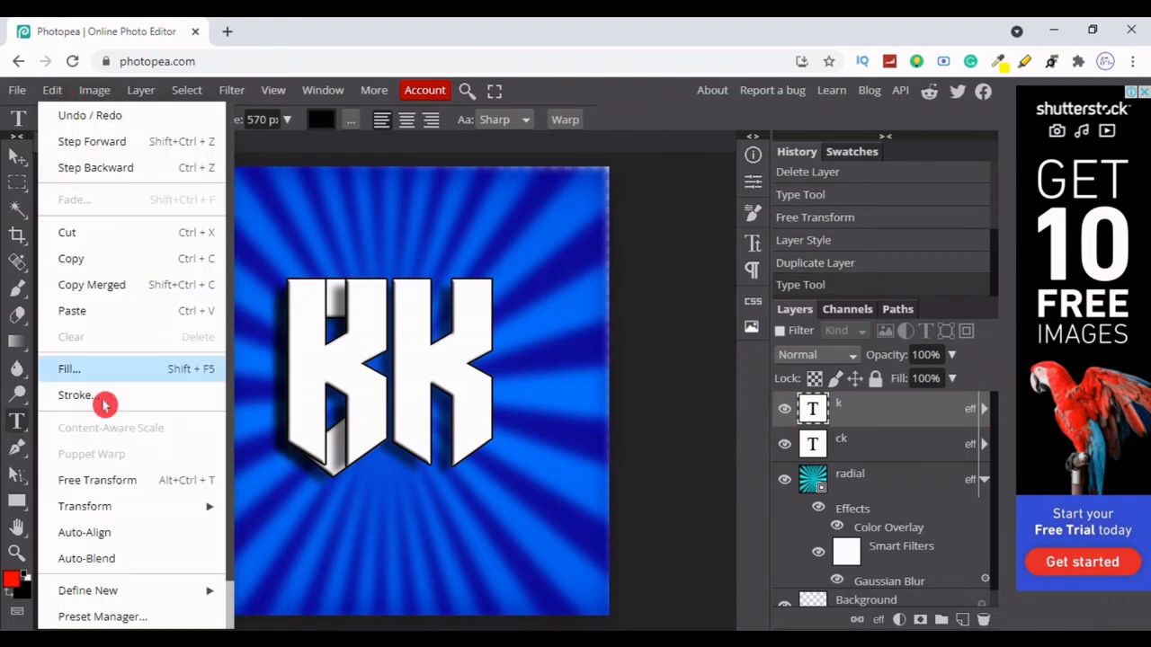
pyautogui.click(120, 480)
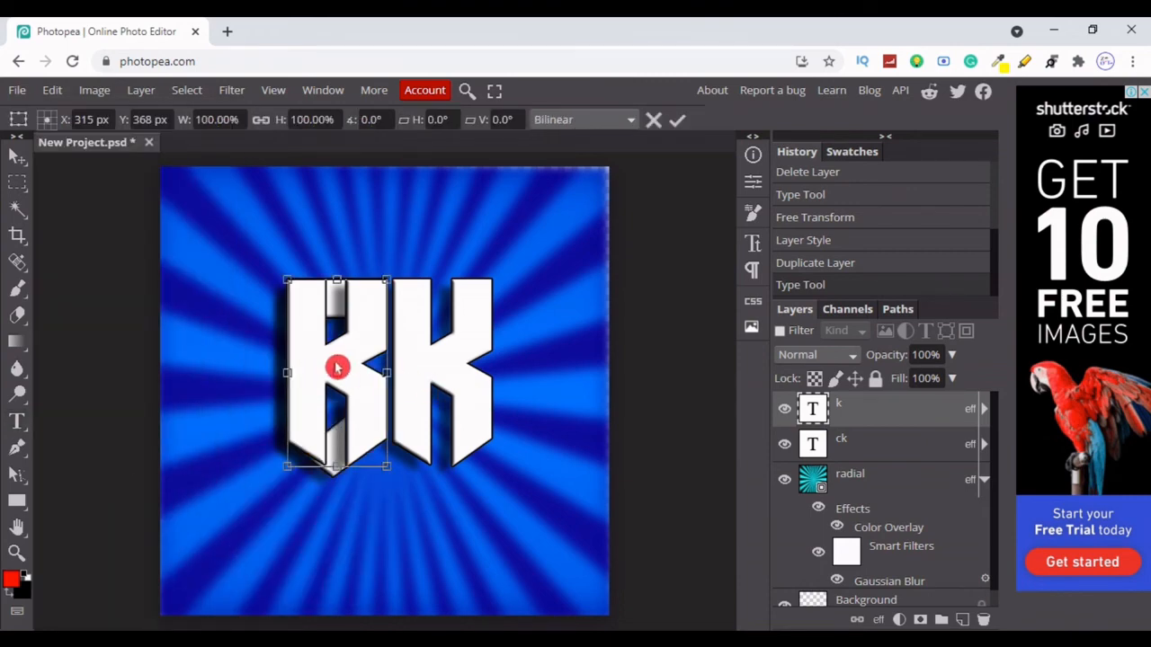
pyautogui.moveTo(342, 362); pyautogui.dragTo(449, 363)
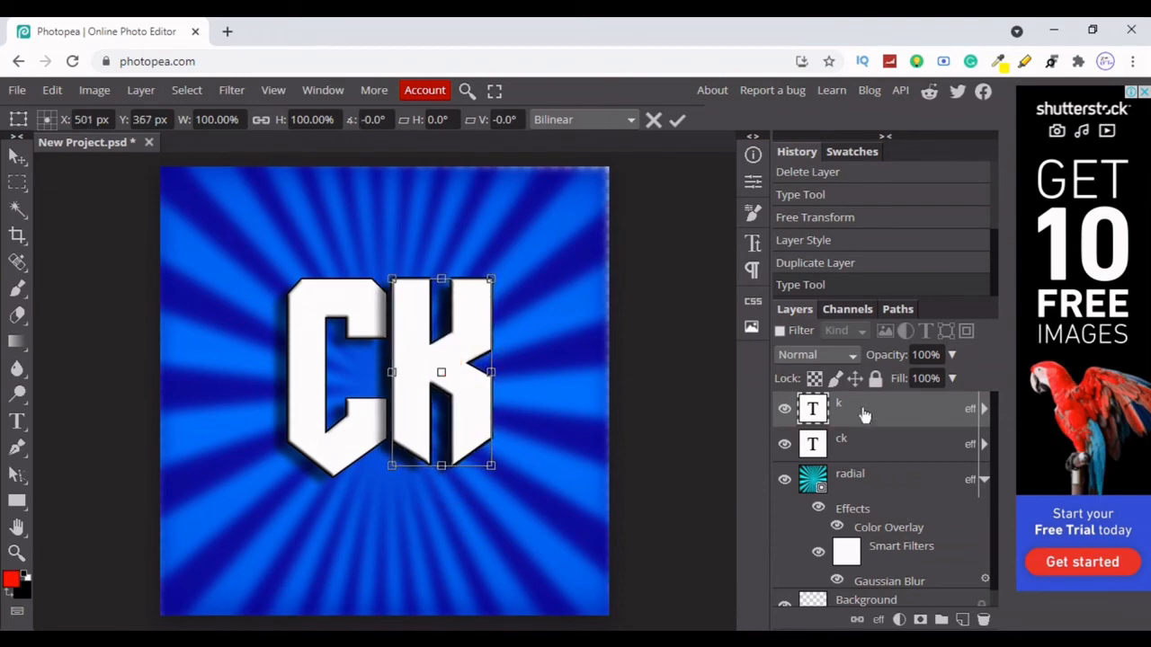
pyautogui.click(677, 120)
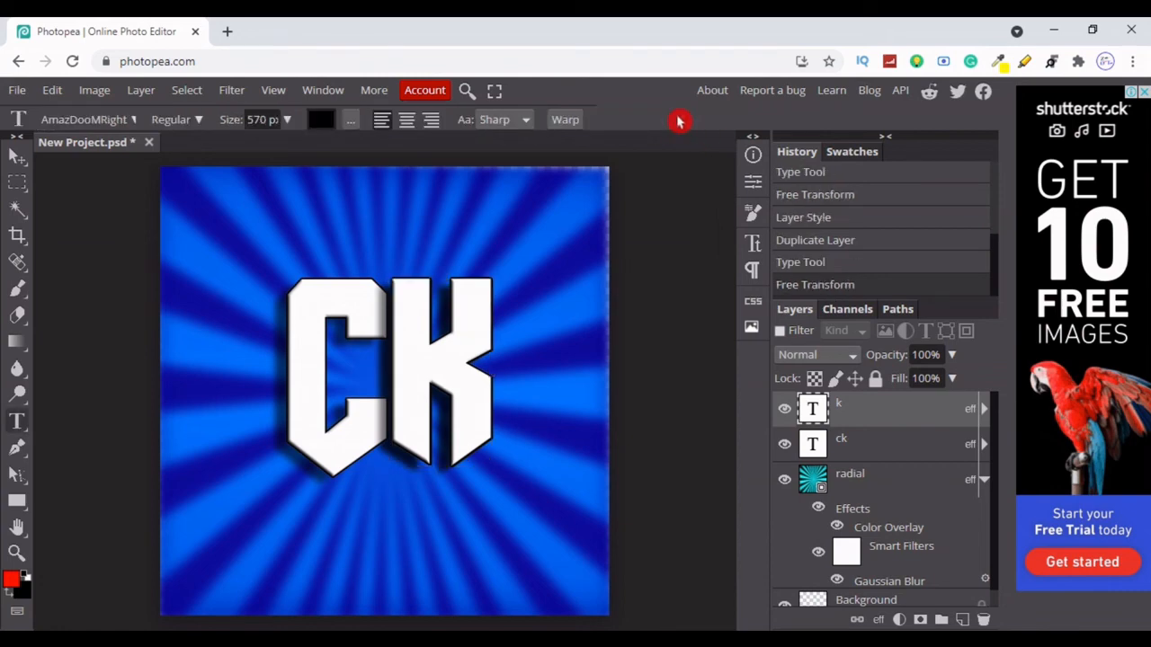
# Set the k layer's Color Overlay to yellow (ffff00)
pyautogui.rightClick(871, 412)
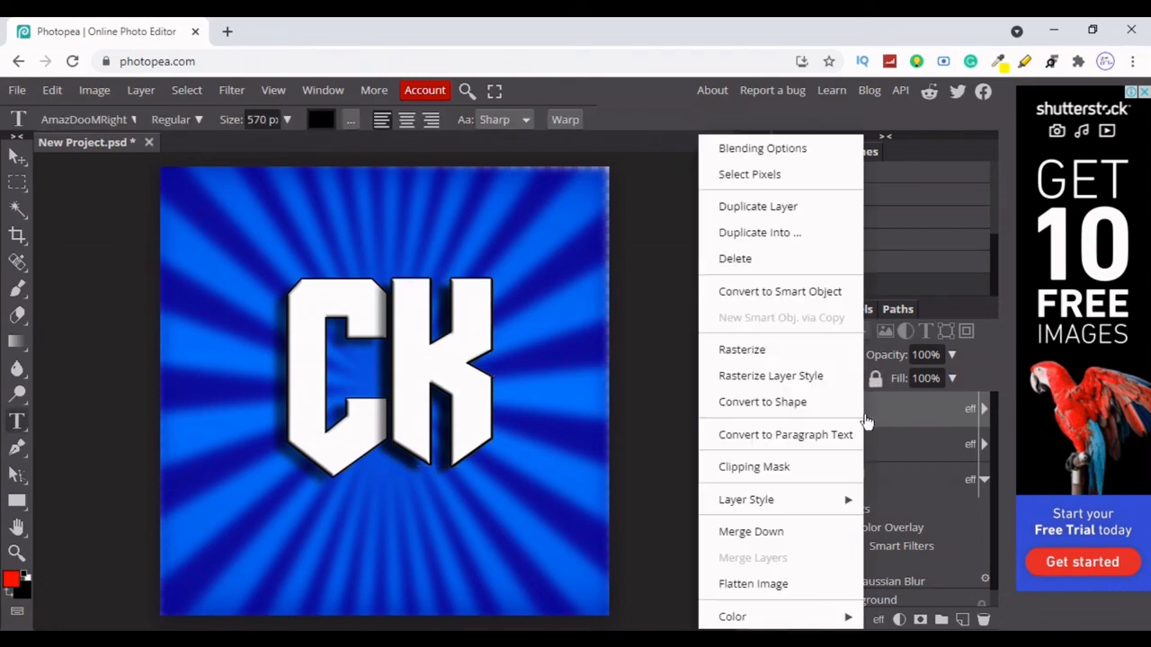
pyautogui.click(771, 149)
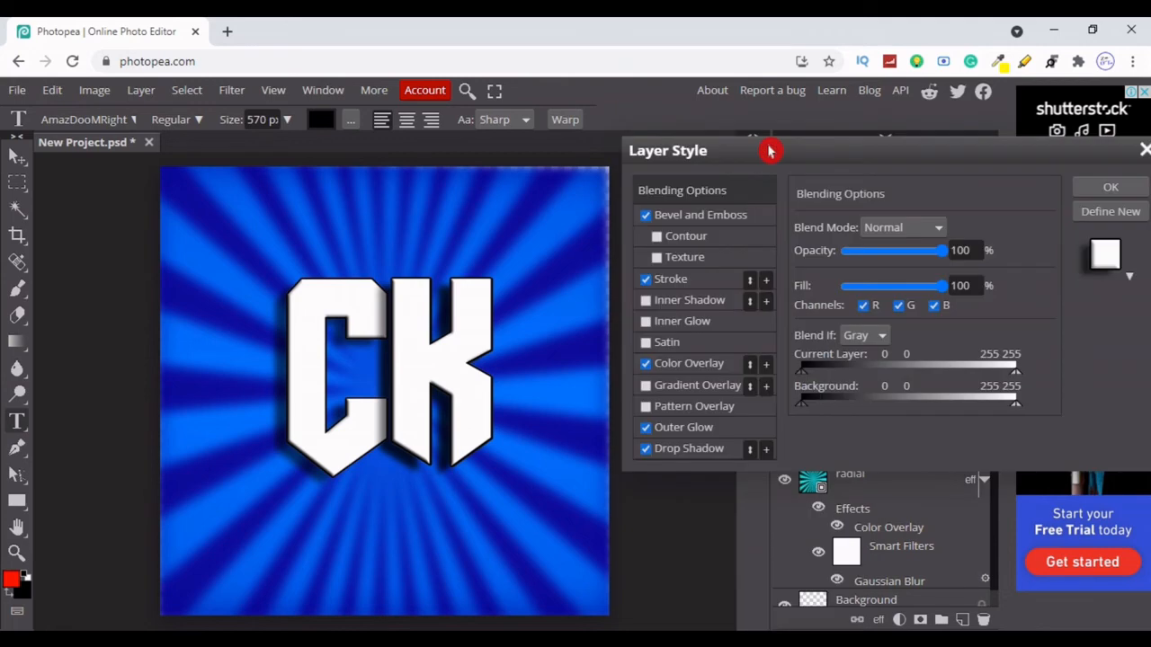
pyautogui.click(663, 371)
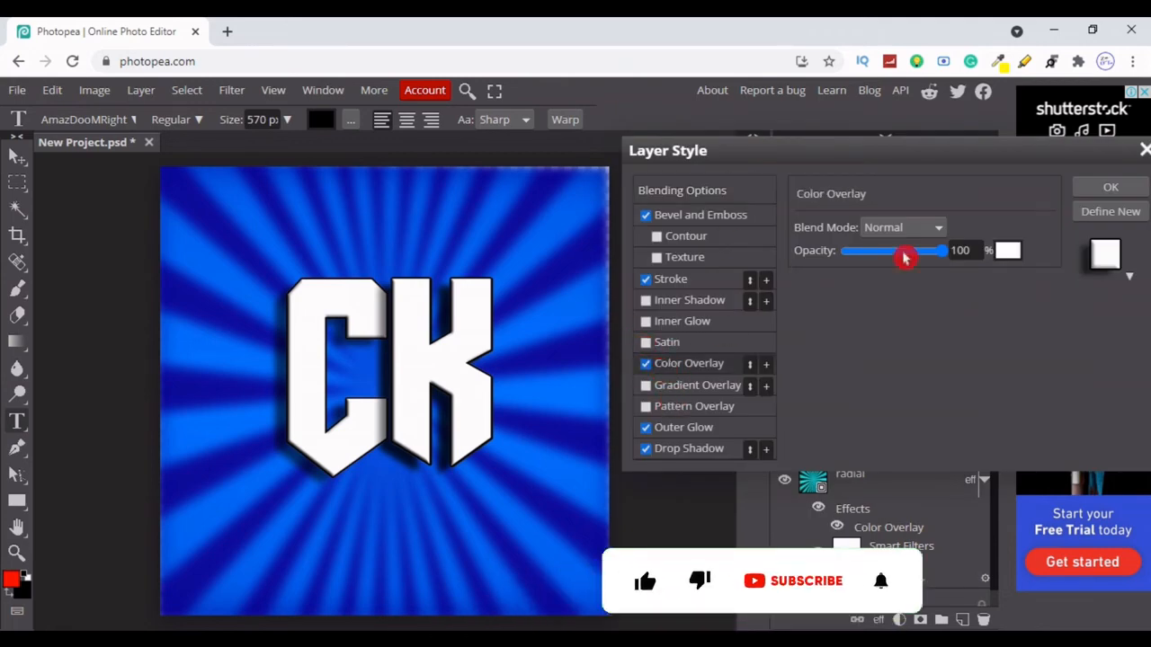
pyautogui.click(1009, 250)
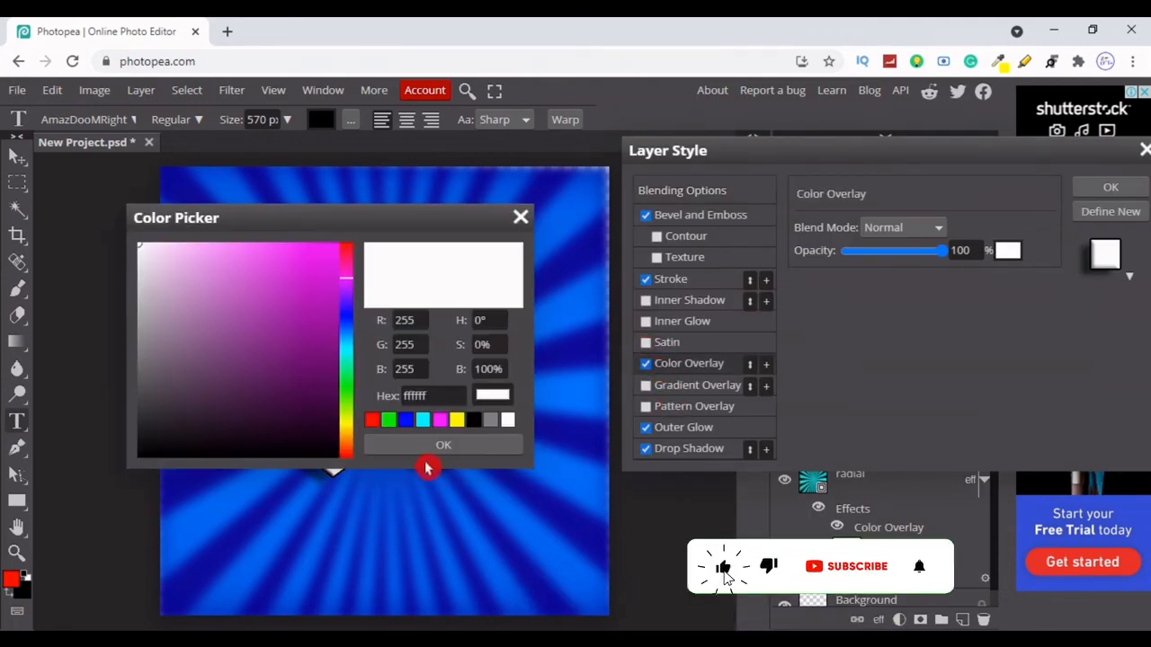
pyautogui.click(456, 420)
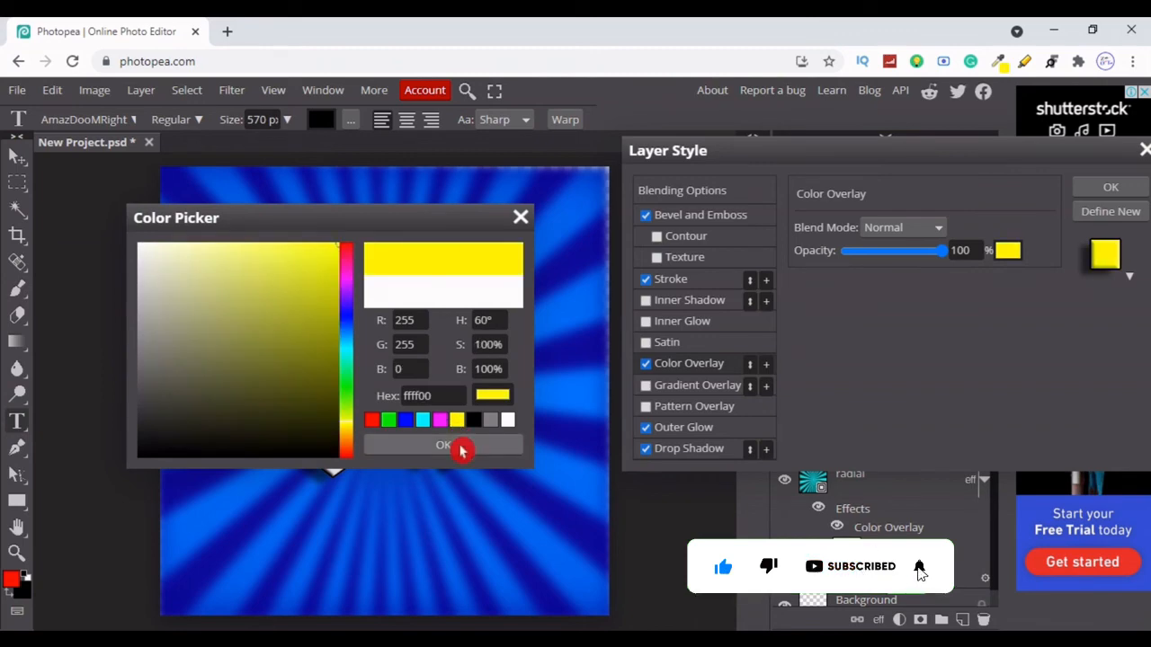
pyautogui.click(443, 446)
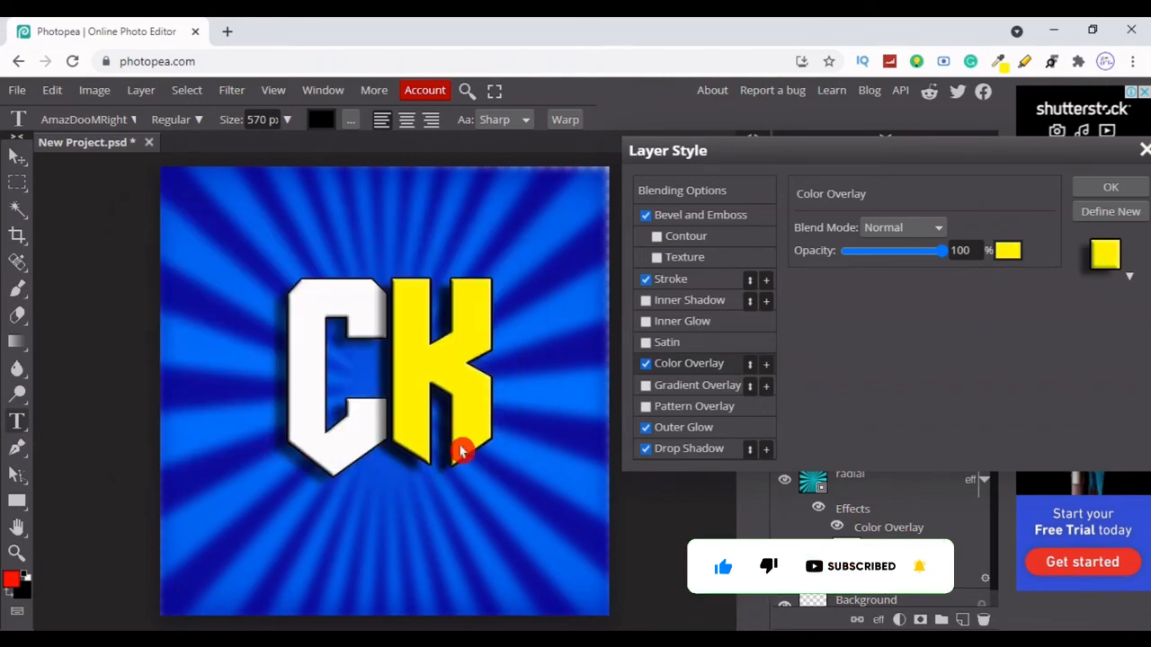
# Change the k layer's stroke colour to magenta (ff00ff) and apply the layer style
pyautogui.click(670, 281)
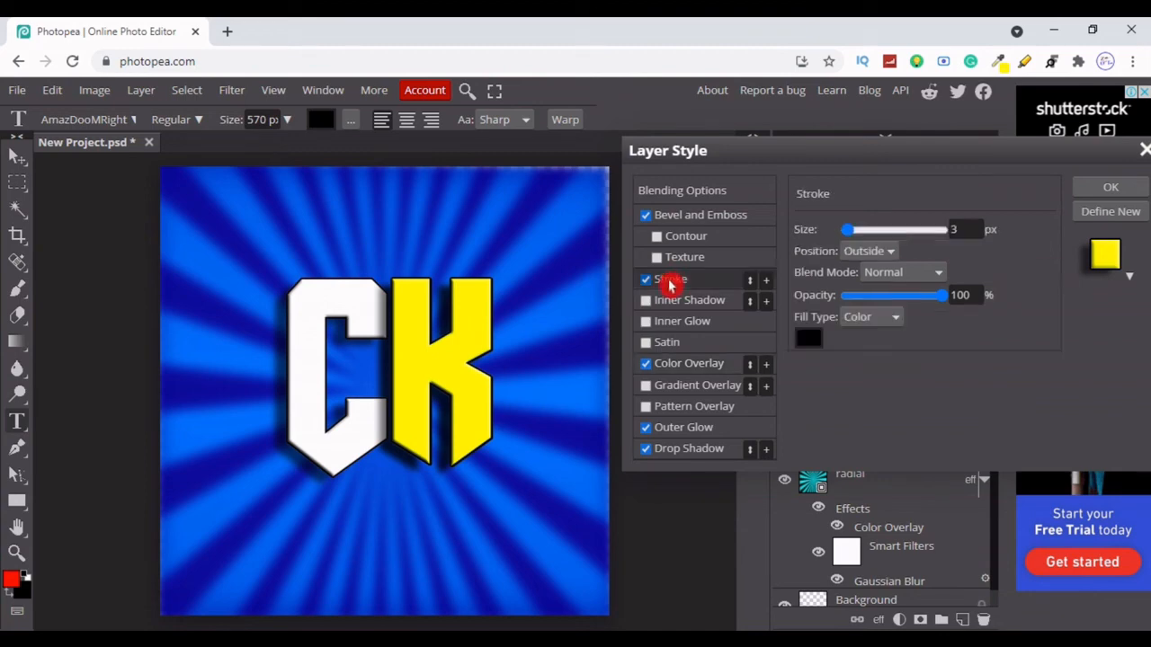
pyautogui.click(807, 342)
pyautogui.click(440, 420)
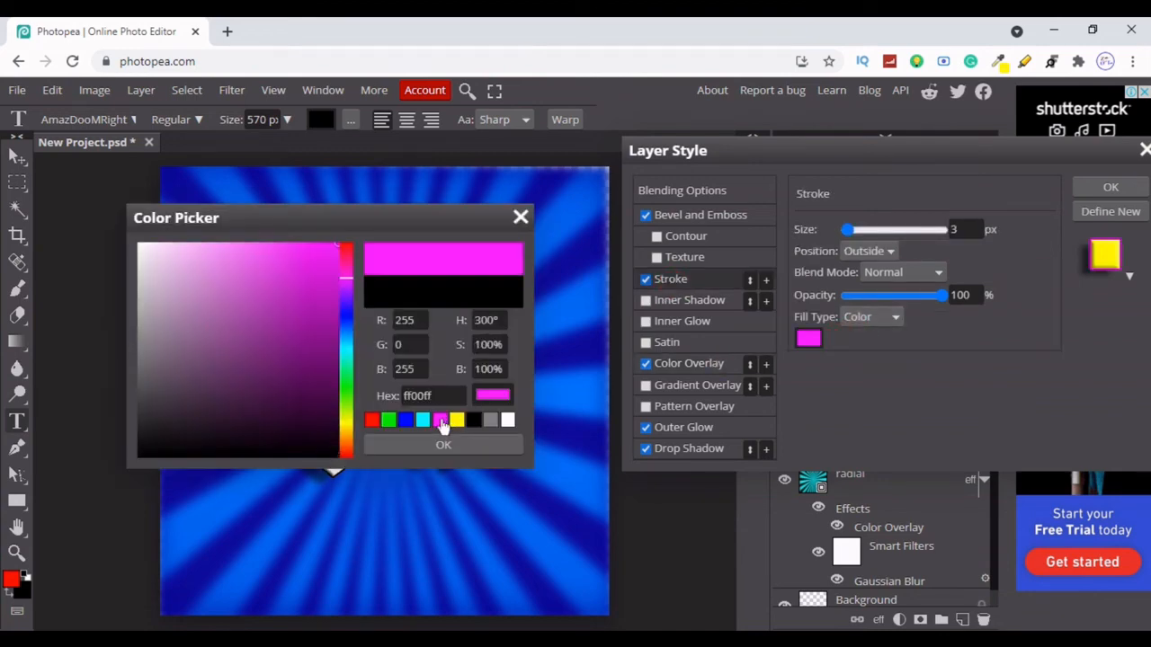
pyautogui.click(449, 450)
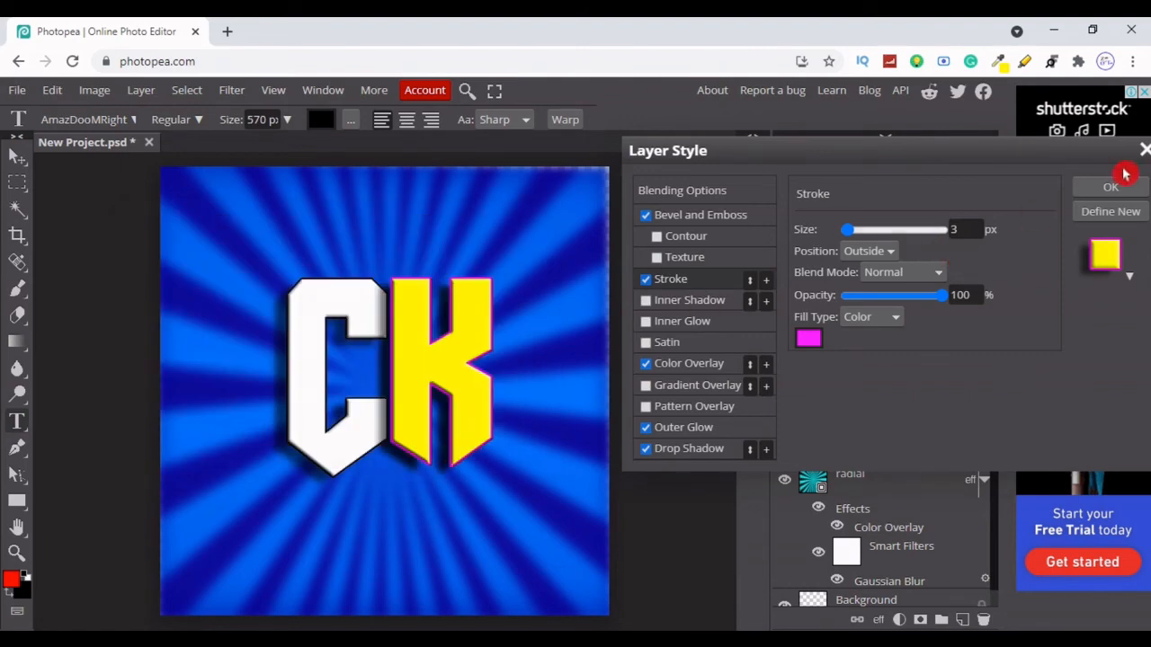
pyautogui.click(1112, 187)
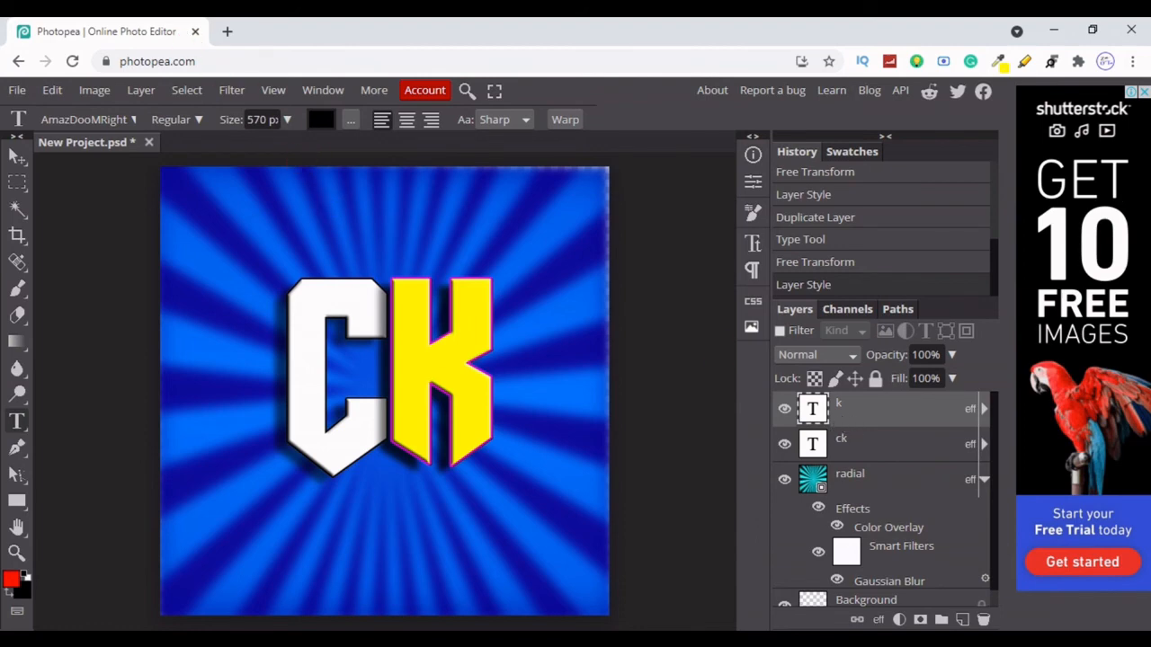
# Move the k layer below the ck layer in the stack and select the ck layer
pyautogui.moveTo(875, 487); pyautogui.dragTo(874, 457)
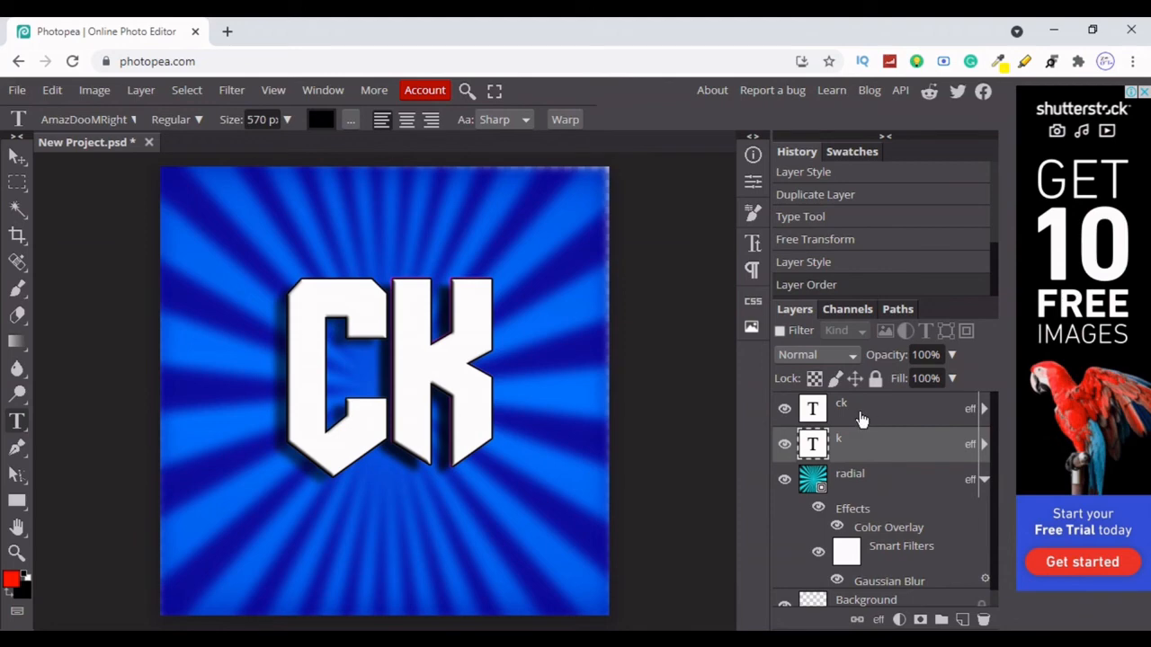
pyautogui.click(860, 420)
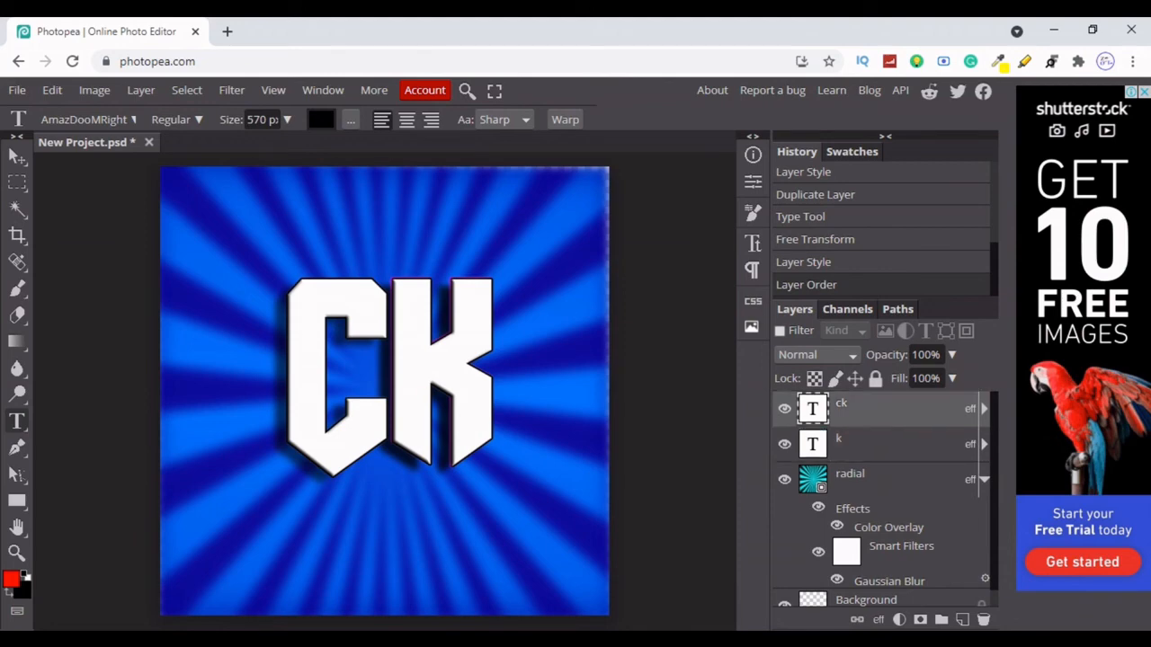
pyautogui.click(494, 379)
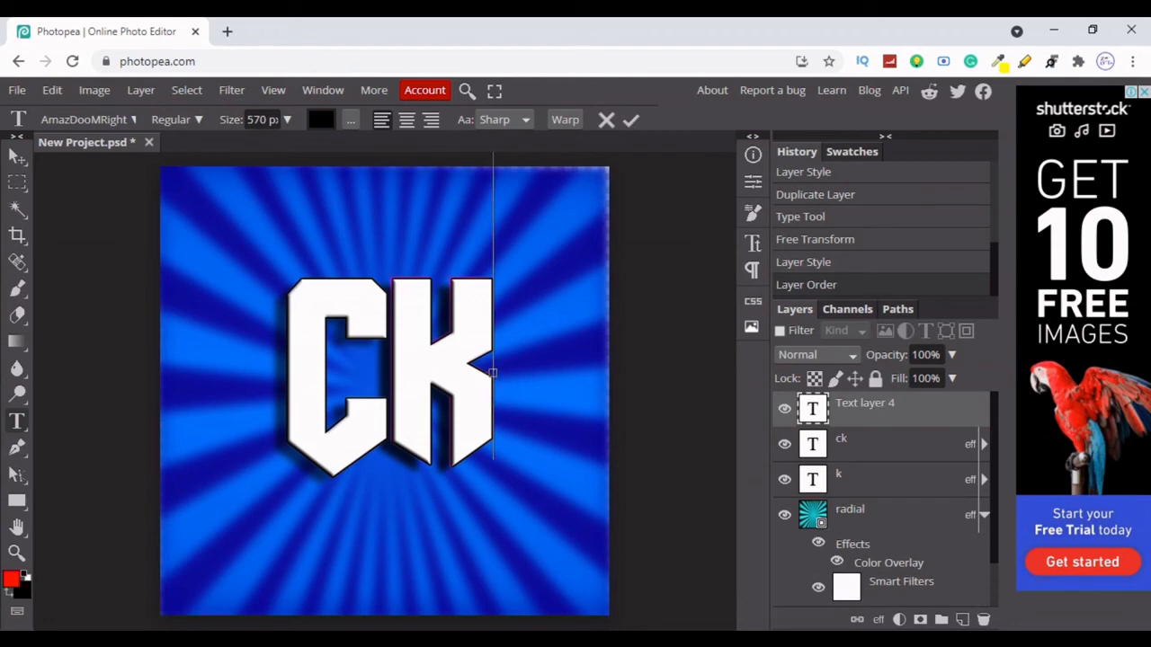
pyautogui.rightClick(851, 412)
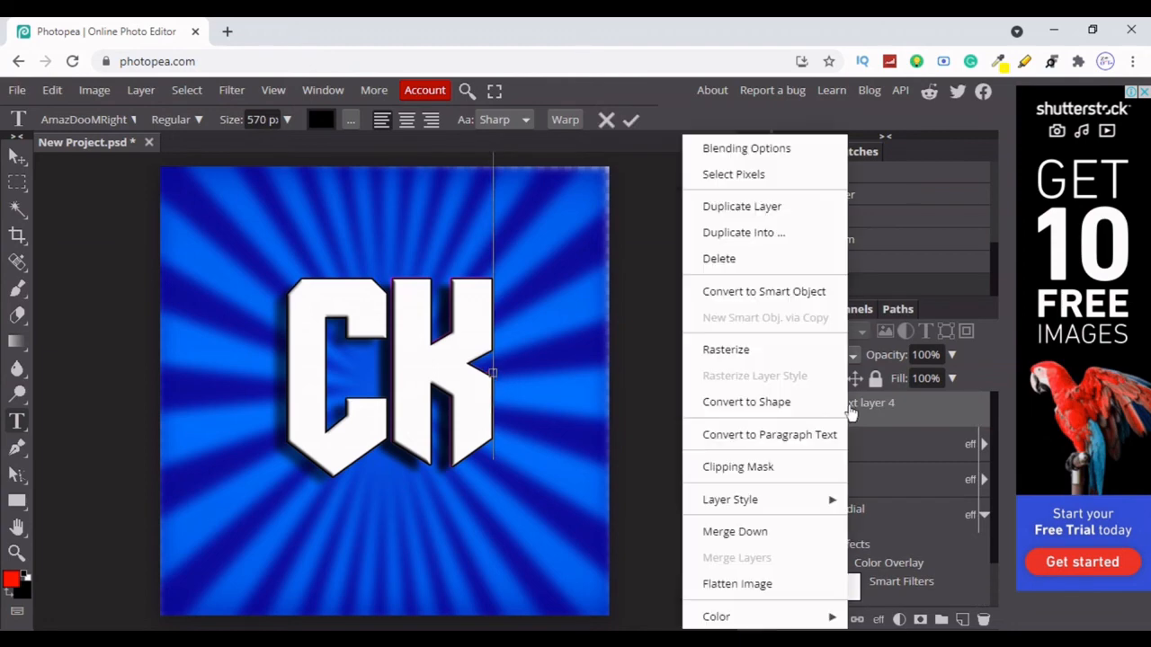
pyautogui.click(784, 269)
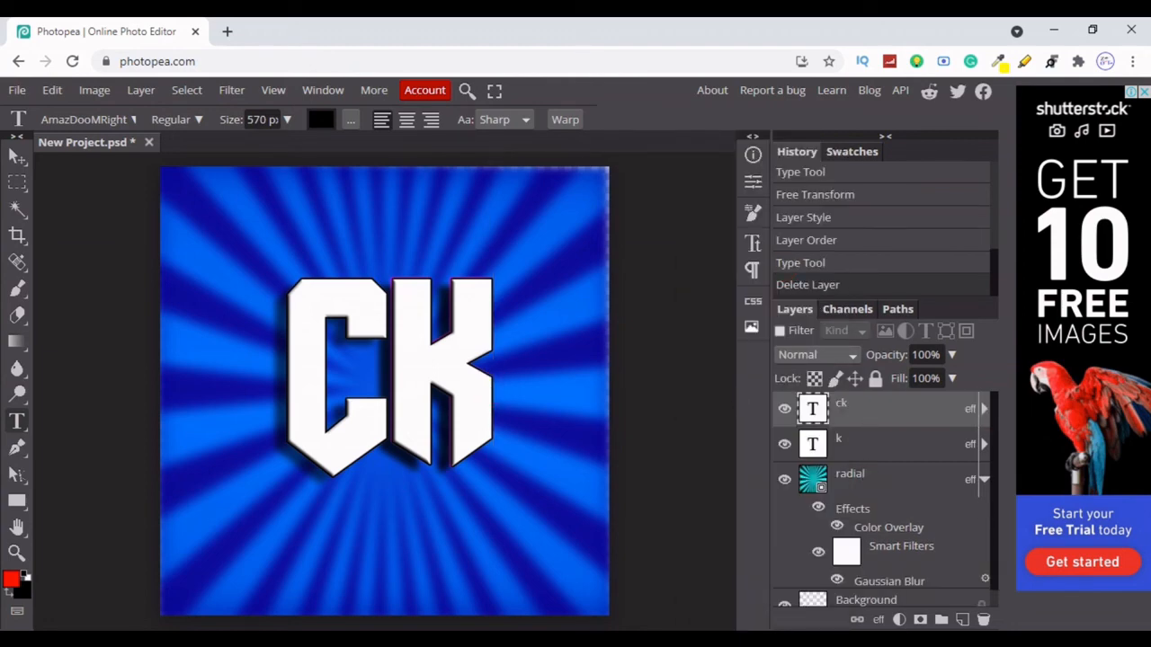
# Remove the "k" from the ck text layer so it reads "c", and commit the text edit
pyautogui.click(287, 565)
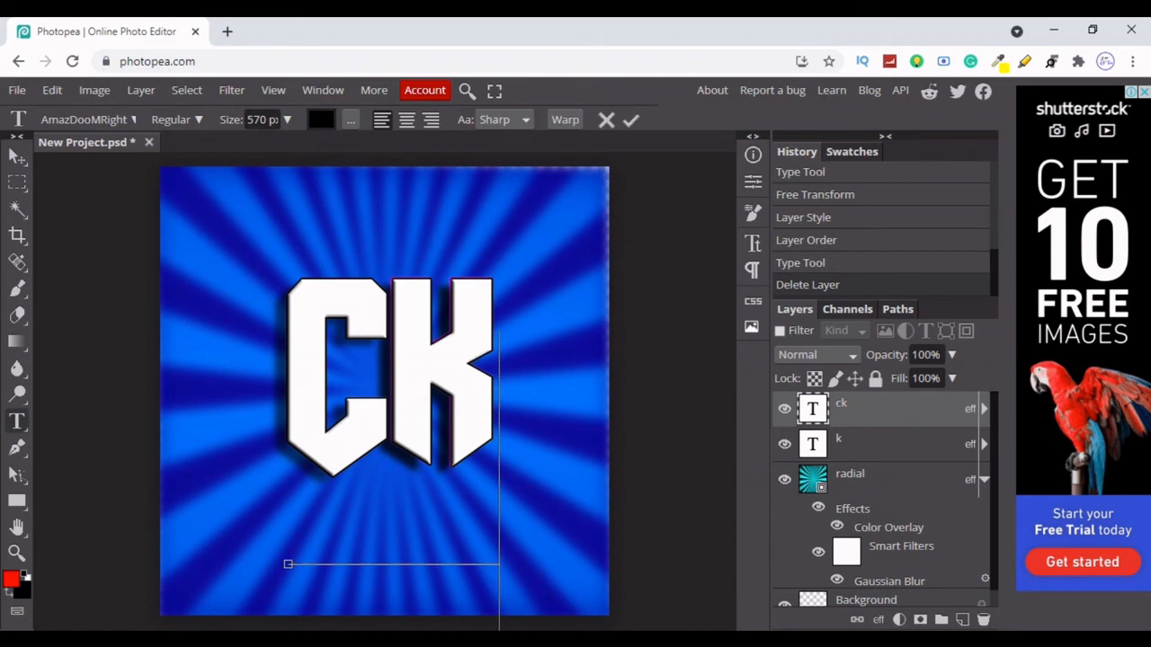
pyautogui.press('BackSpace')
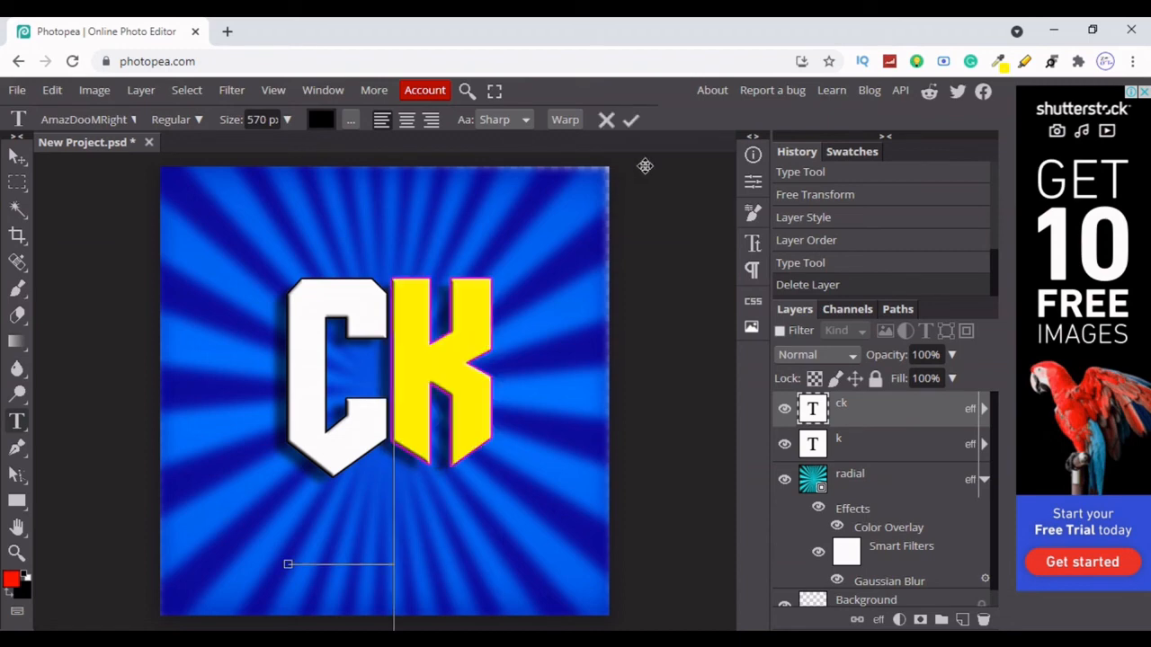
pyautogui.click(632, 119)
pyautogui.click(632, 120)
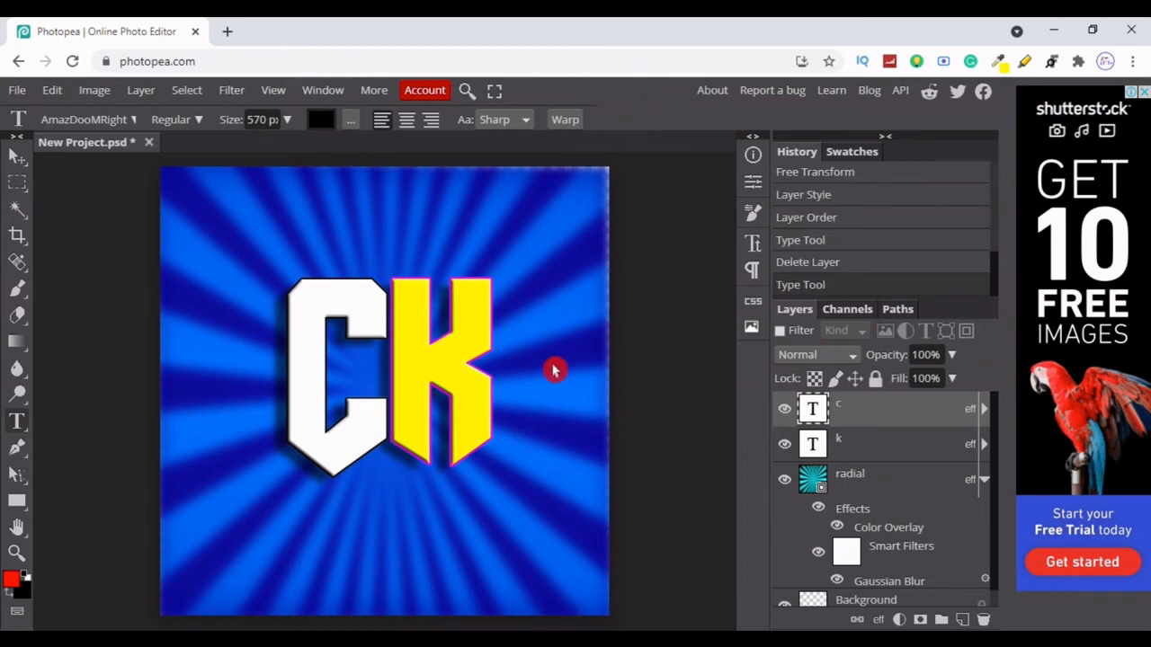
# Review the c layer's Blending Options and accept the layer style settings
pyautogui.rightClick(885, 425)
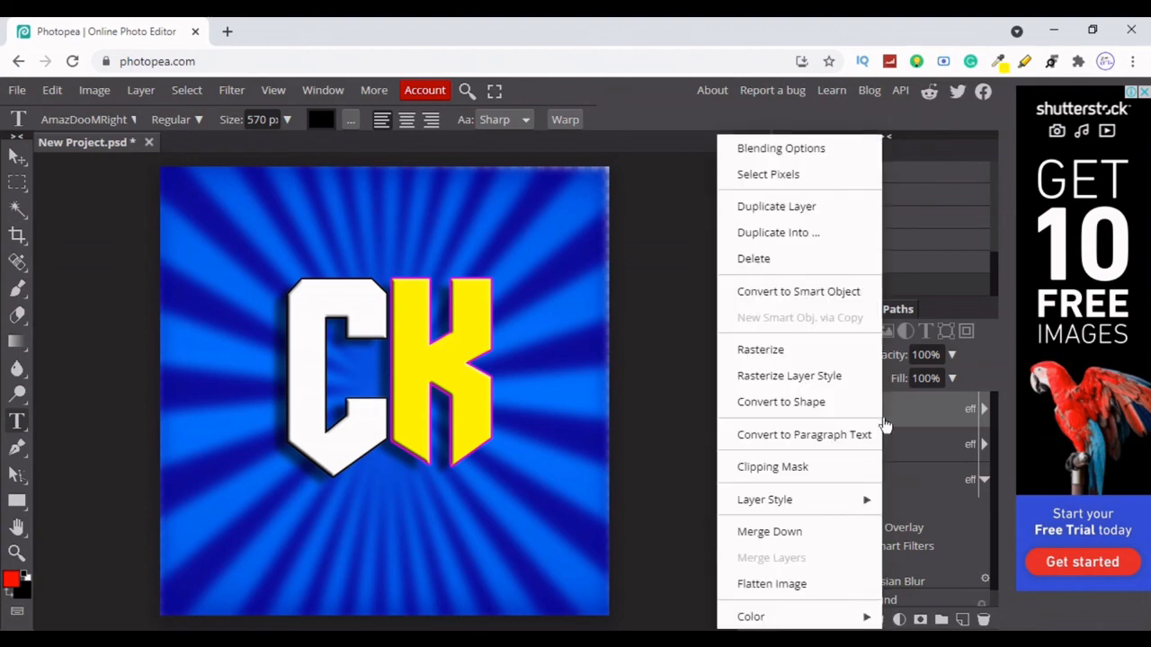
pyautogui.click(789, 147)
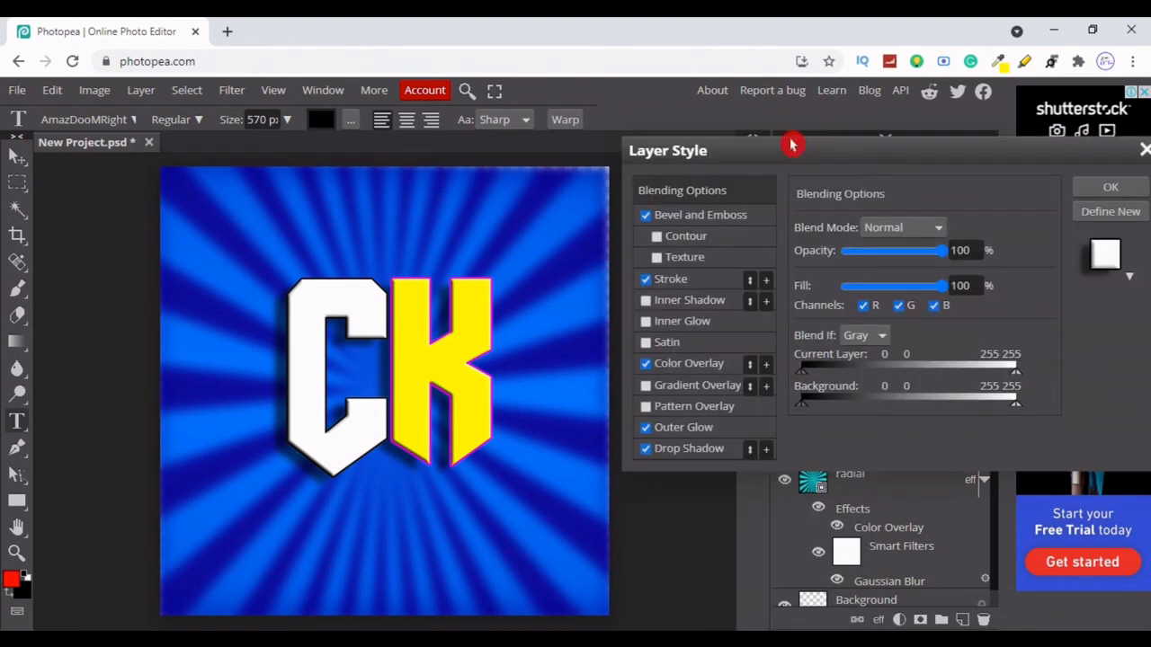
pyautogui.click(1111, 187)
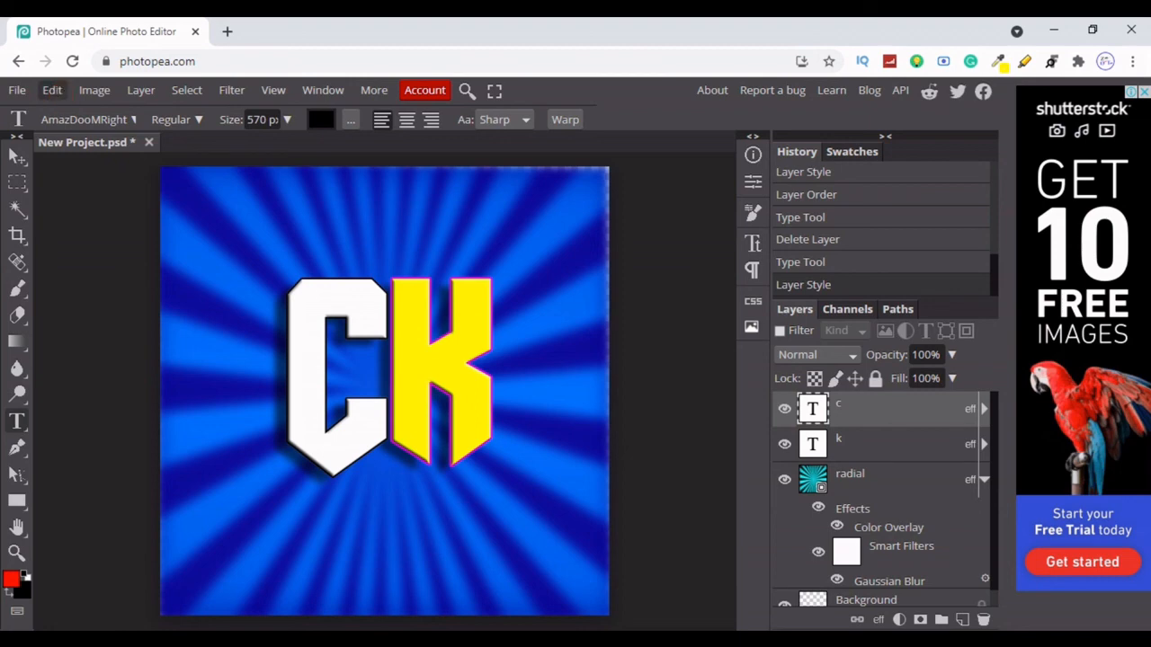
pyautogui.click(54, 92)
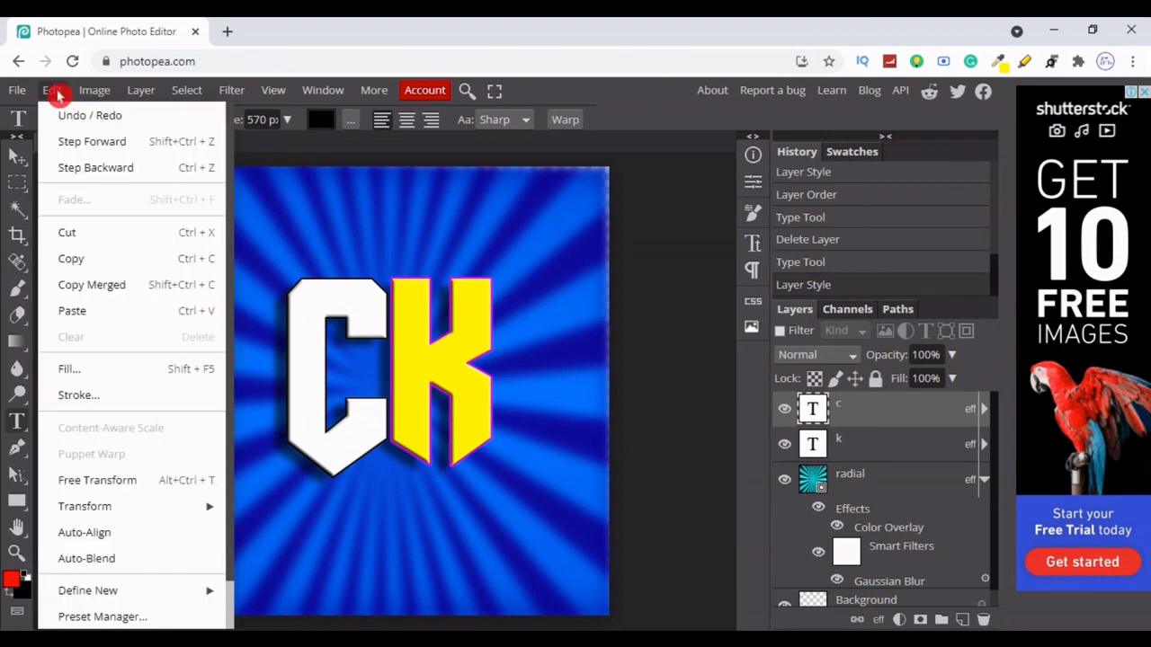
pyautogui.click(86, 94)
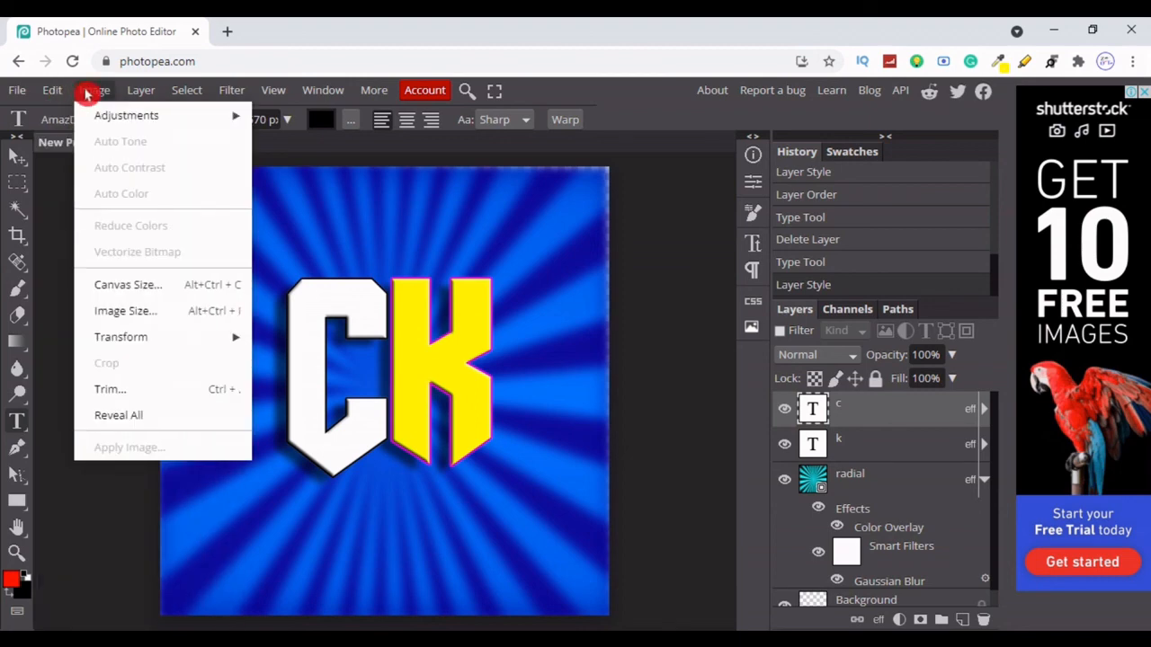
# Export the graphic as an 800 × 800 px PNG at 100% quality, checking the preview before saving
pyautogui.click(25, 94)
pyautogui.click(24, 93)
pyautogui.moveTo(95, 346)
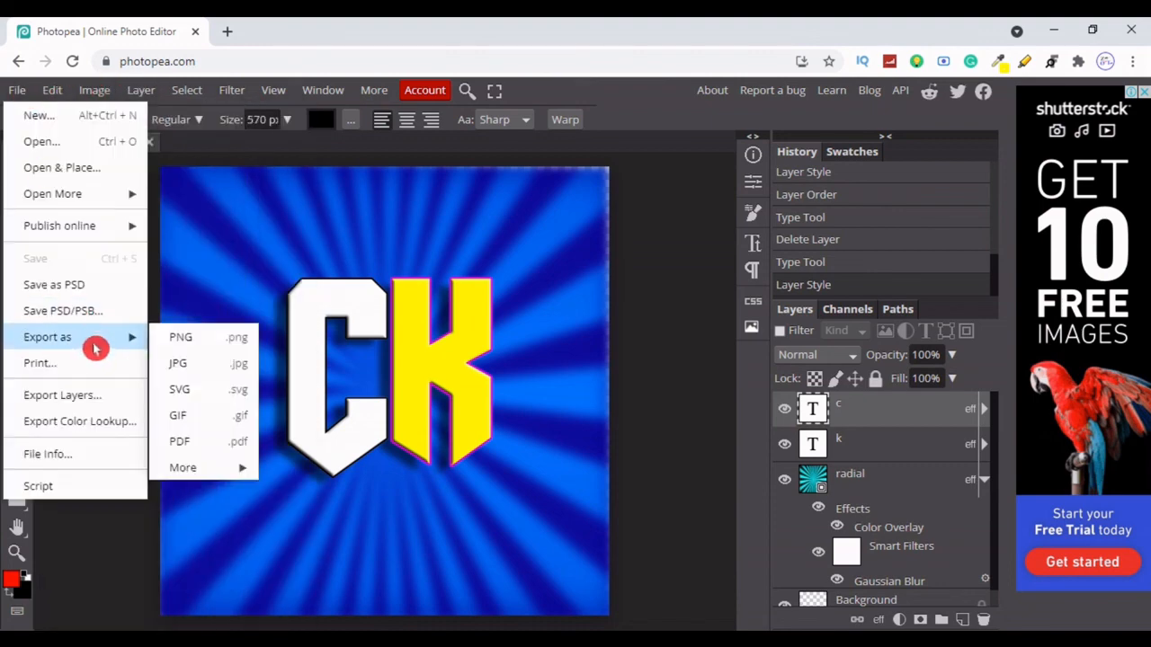
pyautogui.click(200, 346)
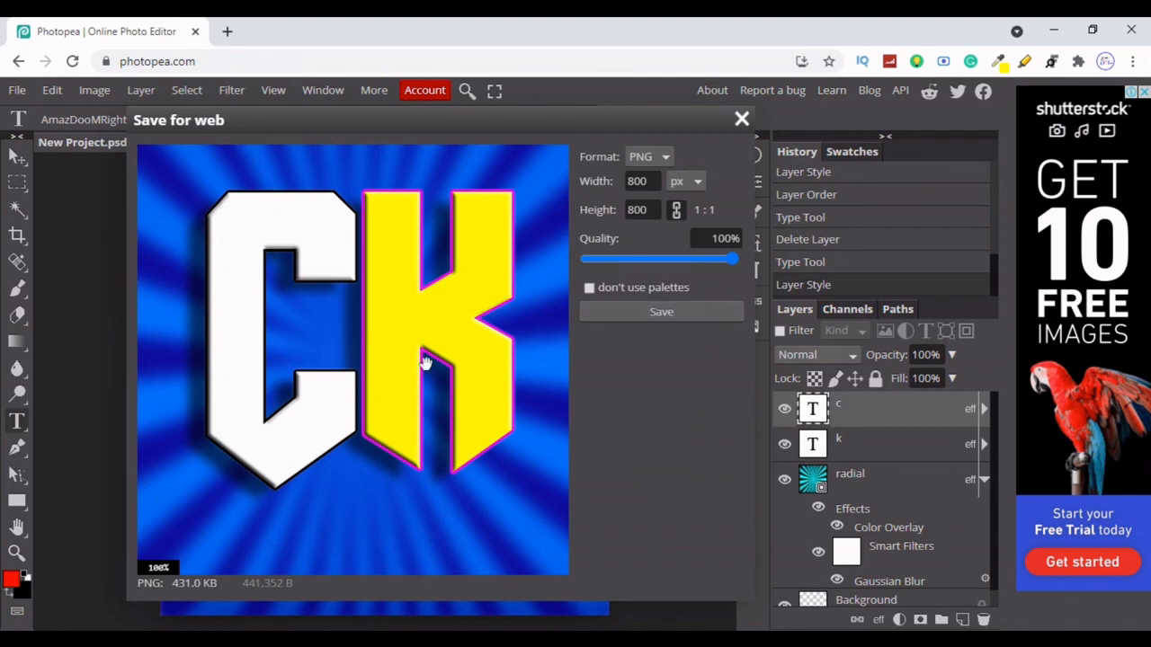
pyautogui.moveTo(425, 362); pyautogui.dragTo(336, 317)
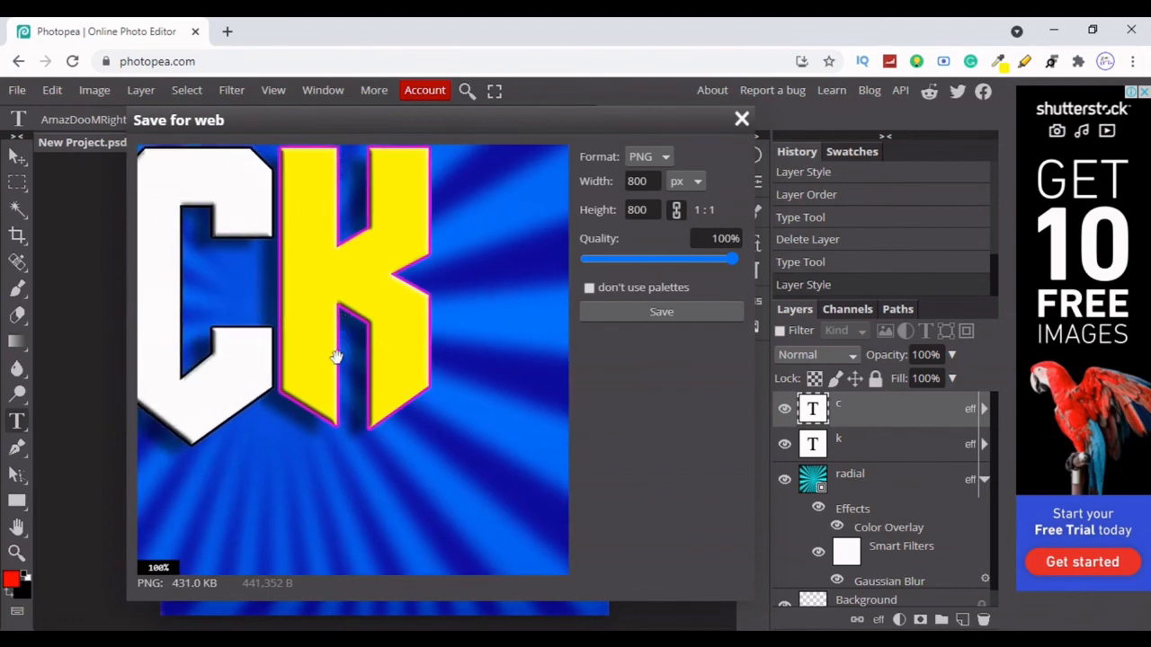
pyautogui.scroll(-1, 315, 423)
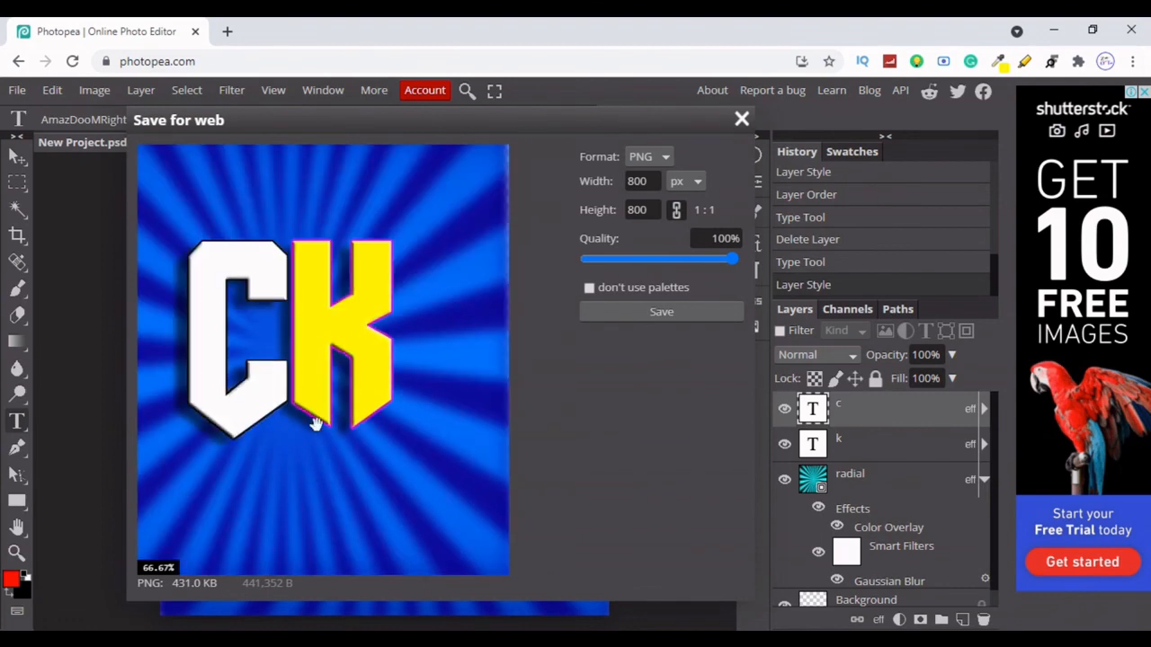
pyautogui.click(681, 320)
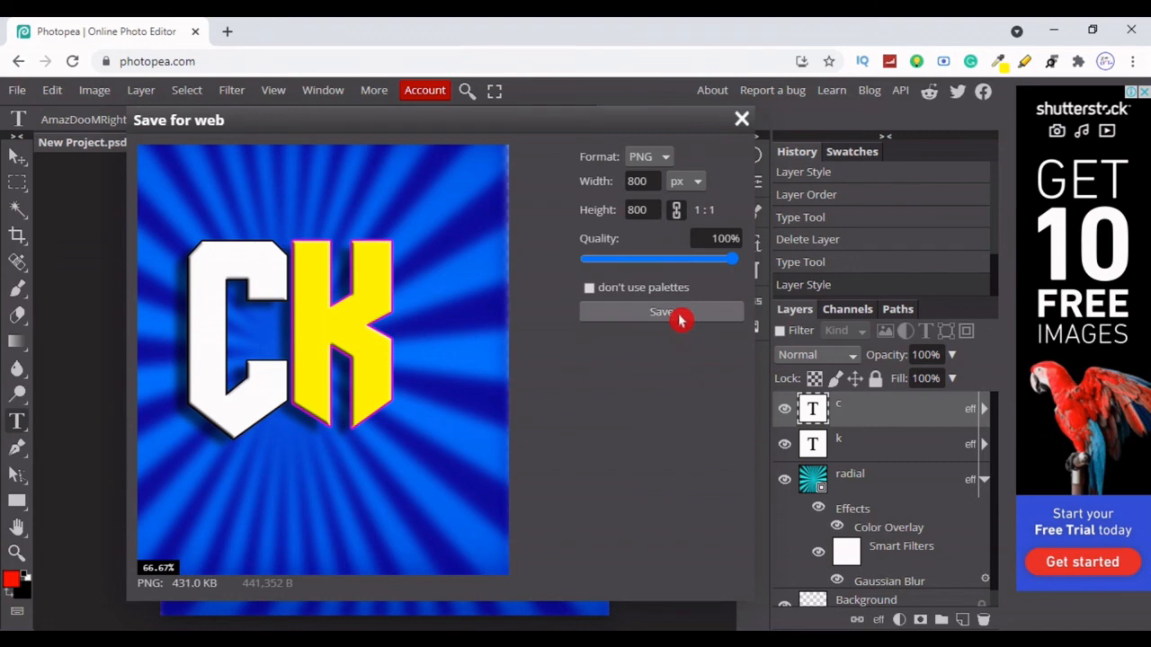